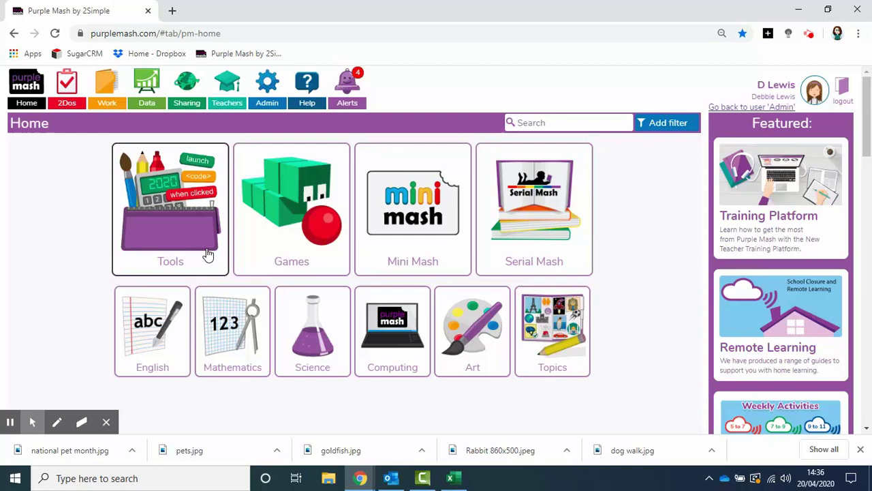
Launch the Blank Leaflet template from the 2Publish Plus writing tools and dismiss its introduction.
{"action": "left_click", "coordinate": [208, 253]}
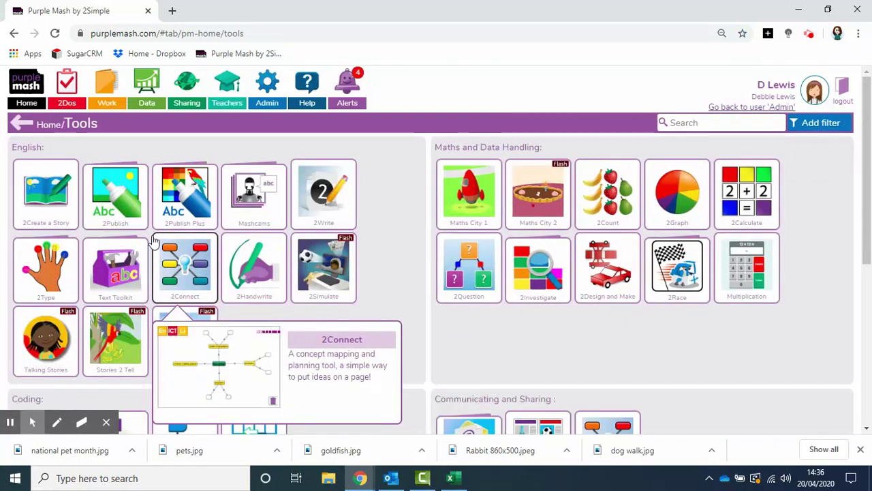
{"action": "mouse_move", "coordinate": [183, 196]}
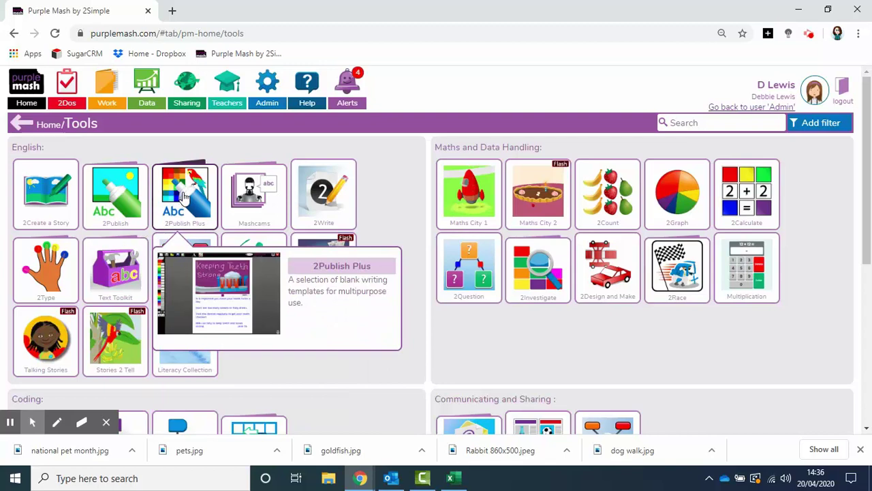
{"action": "left_click", "coordinate": [184, 197]}
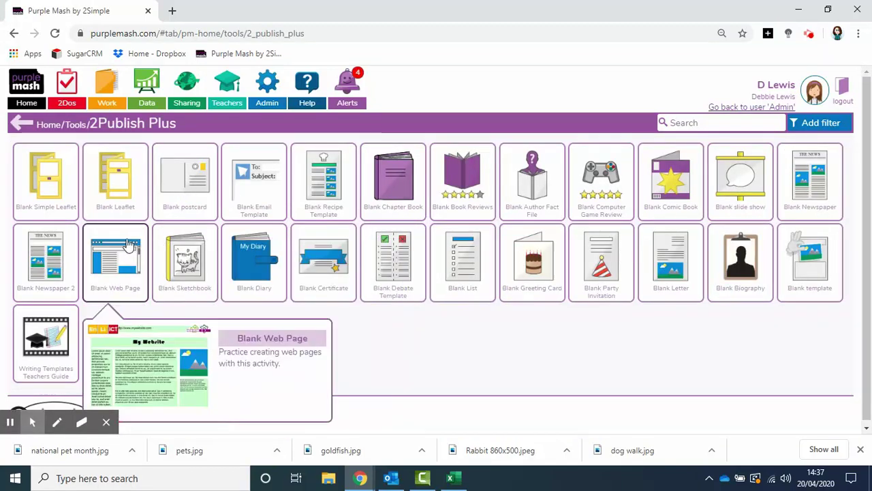
{"action": "mouse_move", "coordinate": [32, 158]}
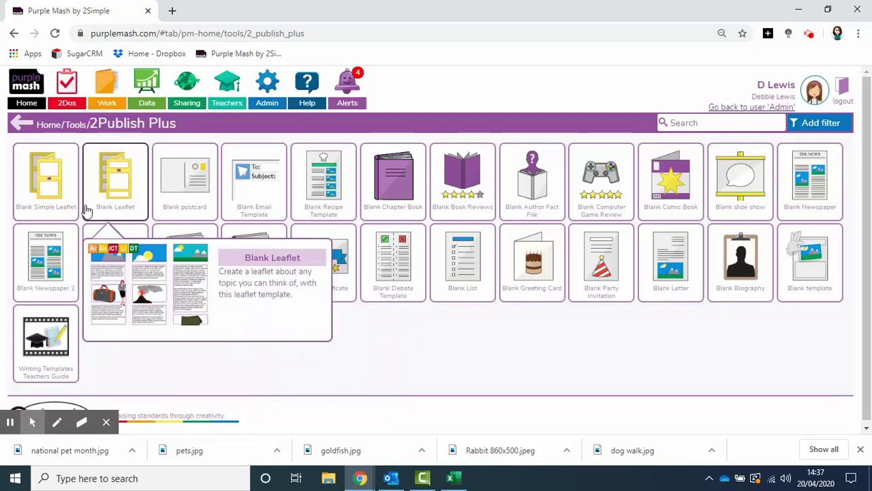
{"action": "mouse_move", "coordinate": [106, 199]}
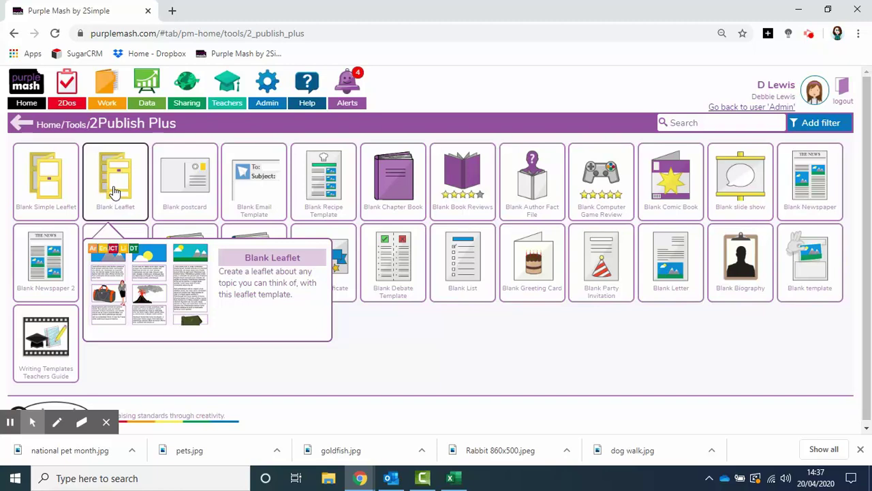
{"action": "left_click", "coordinate": [114, 190]}
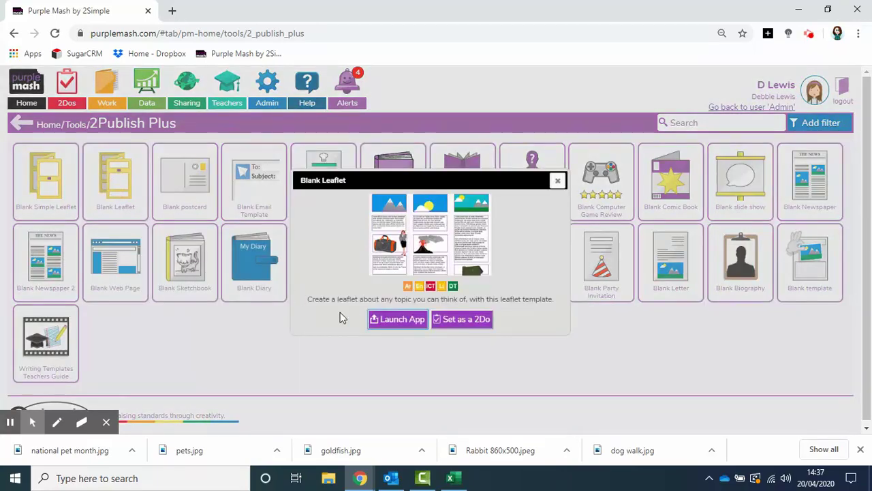
{"action": "left_click", "coordinate": [377, 320]}
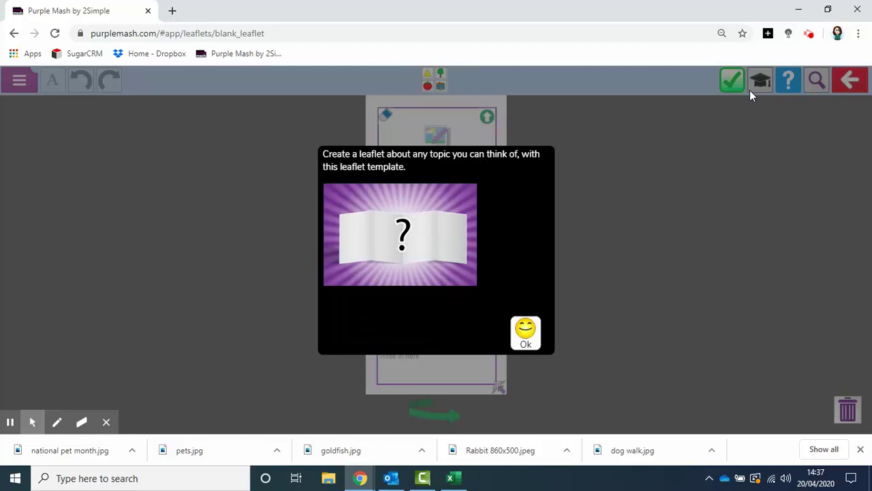
{"action": "left_click", "coordinate": [531, 333]}
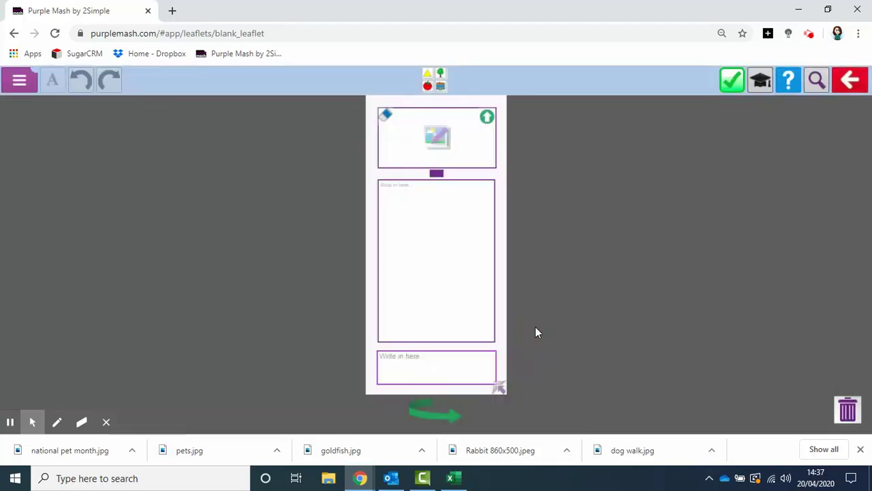
Turn on teacher mode and open the leaflet's help screen for editing.
{"action": "left_click", "coordinate": [760, 82]}
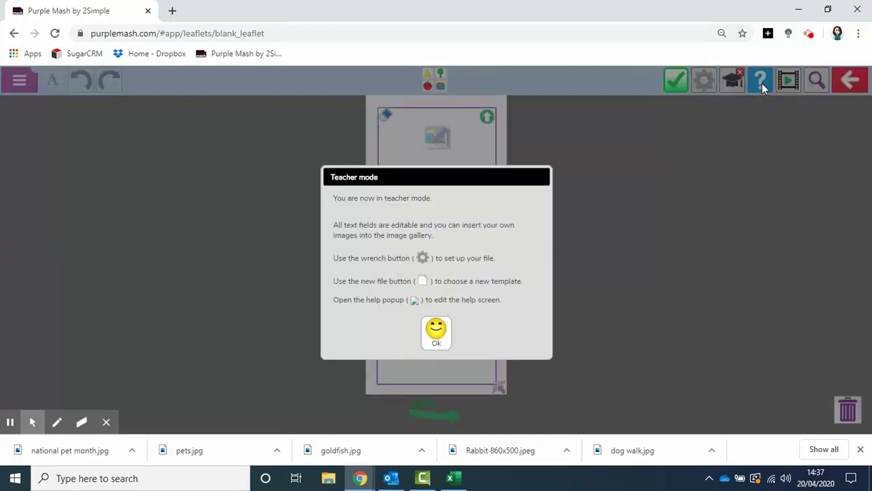
{"action": "left_click", "coordinate": [436, 330]}
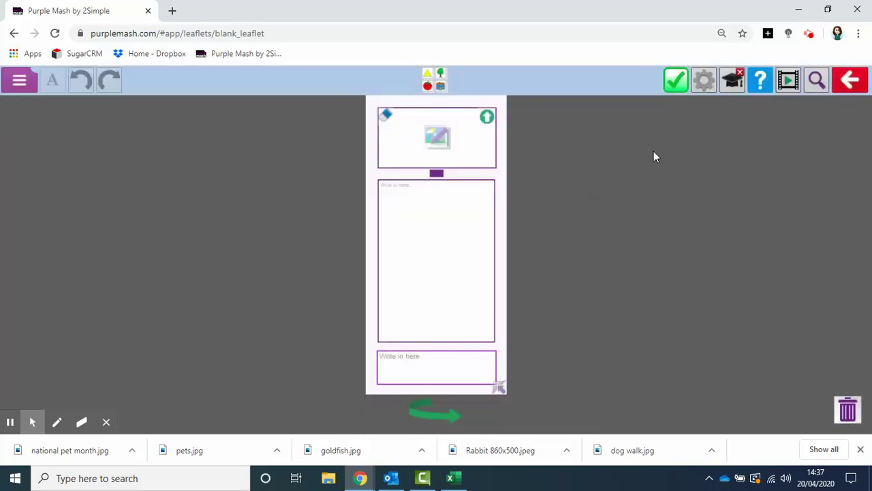
{"action": "left_click", "coordinate": [760, 80]}
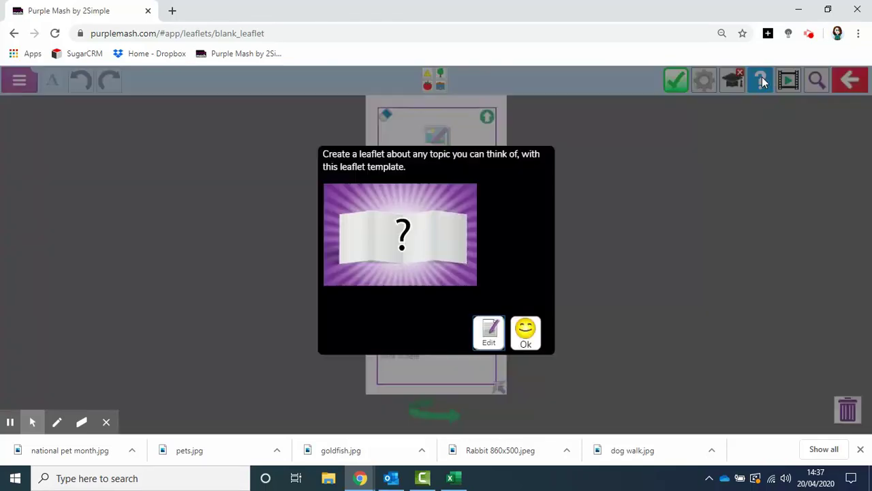
{"action": "left_click", "coordinate": [490, 335]}
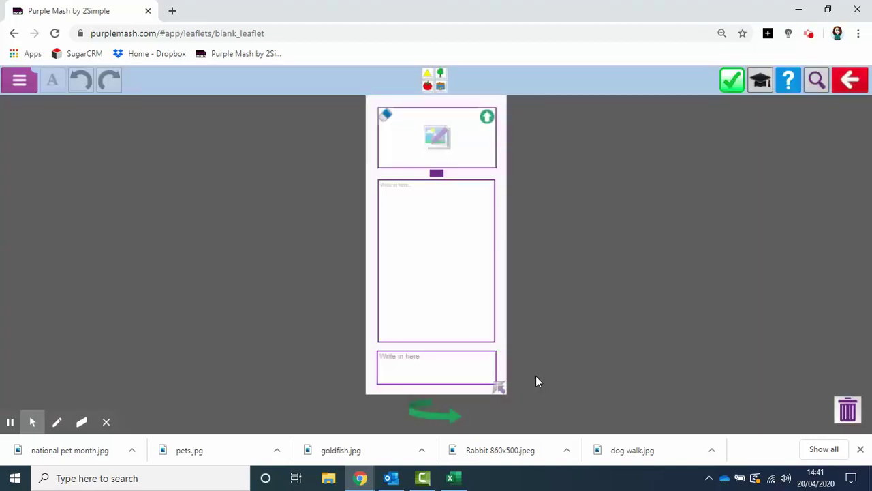
Unfold the leaflet to show all three inside panels, and flip it over to its outer side.
{"action": "left_click", "coordinate": [498, 388]}
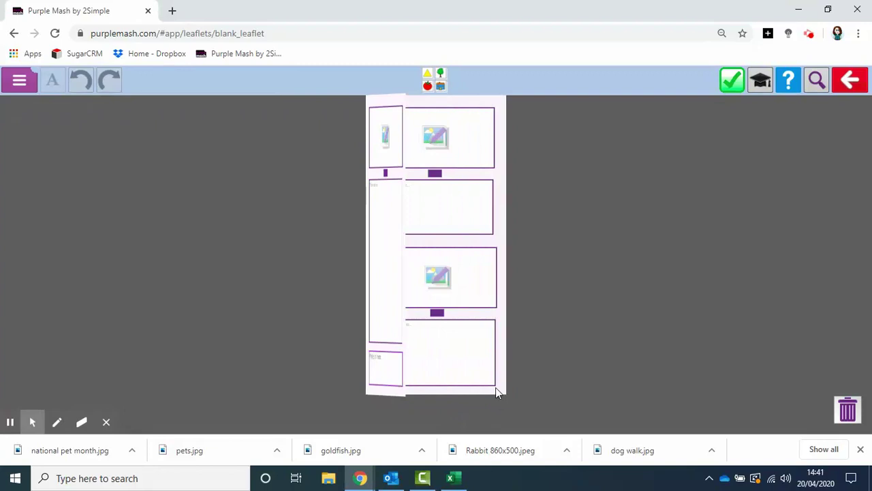
{"action": "left_click", "coordinate": [377, 391]}
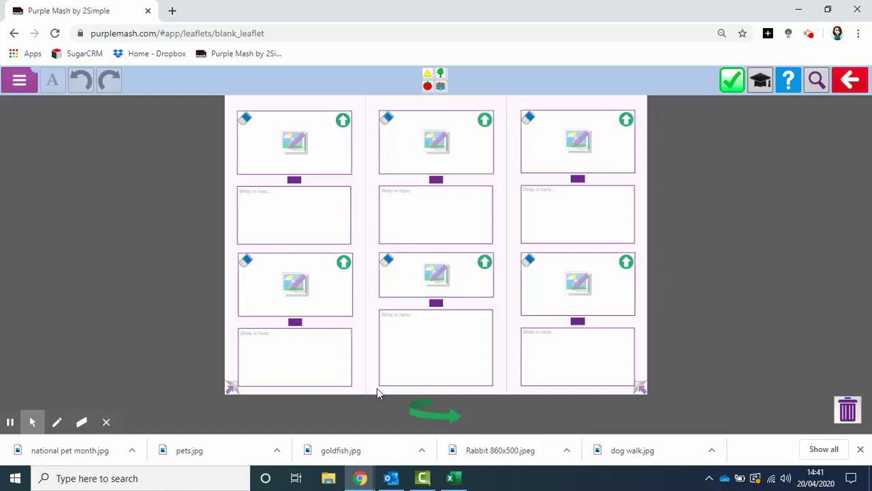
{"action": "left_click", "coordinate": [415, 412]}
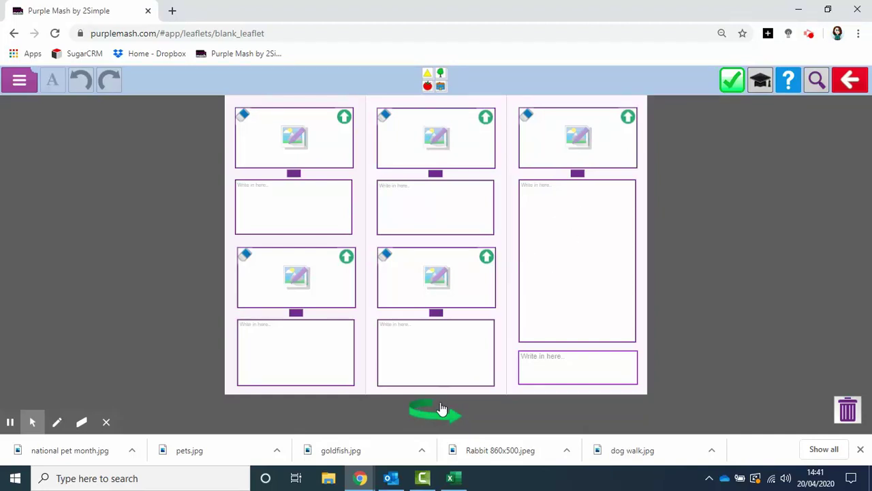
Import the "national pet month" picture from the pets folder into the front cover's picture box, enlarging it slightly.
{"action": "left_click", "coordinate": [627, 118]}
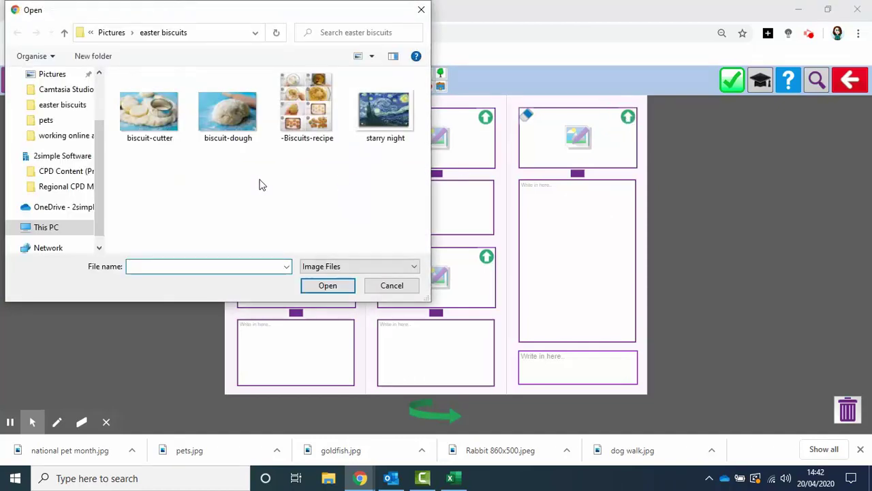
{"action": "left_click", "coordinate": [45, 121]}
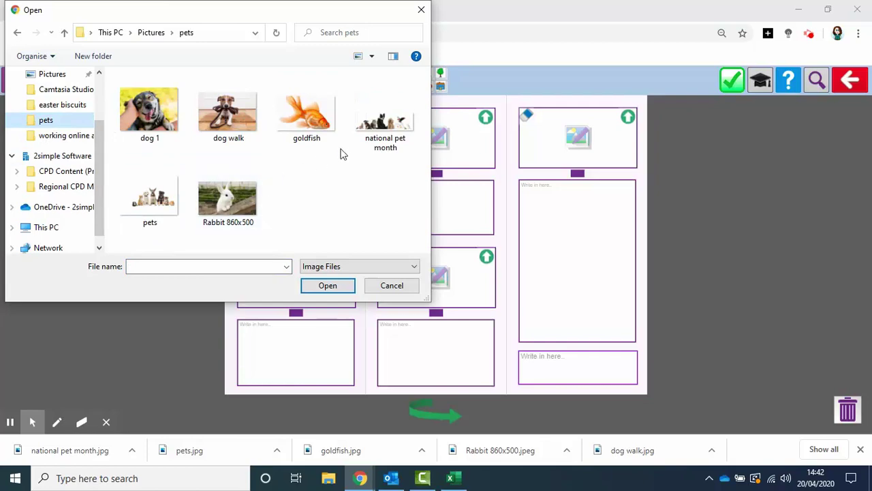
{"action": "left_click", "coordinate": [382, 121]}
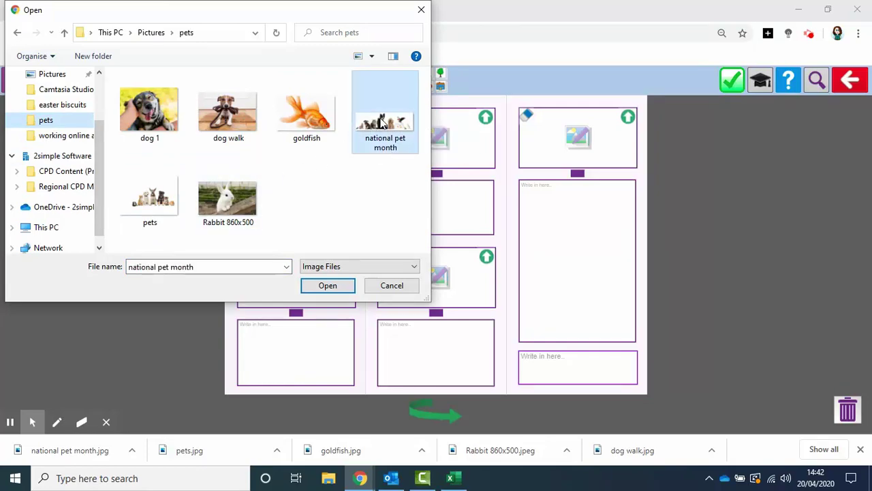
{"action": "left_click", "coordinate": [328, 286]}
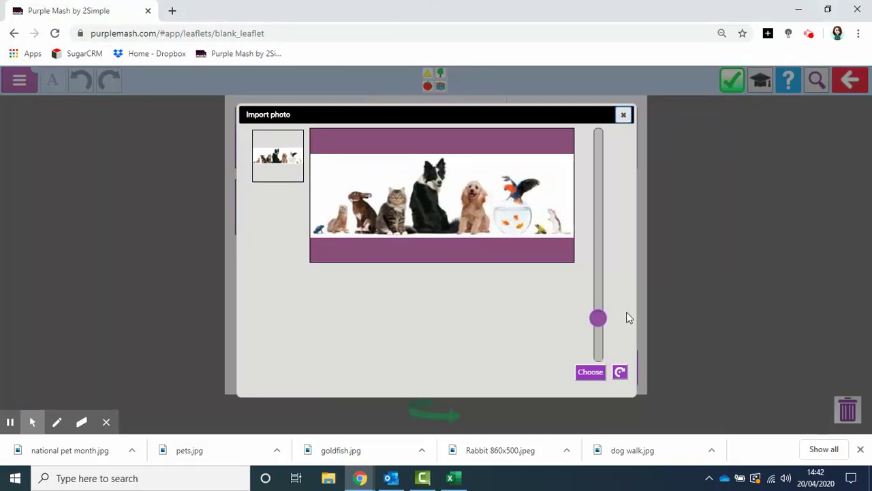
{"action": "left_click_drag", "start_coordinate": [599, 326], "coordinate": [598, 310]}
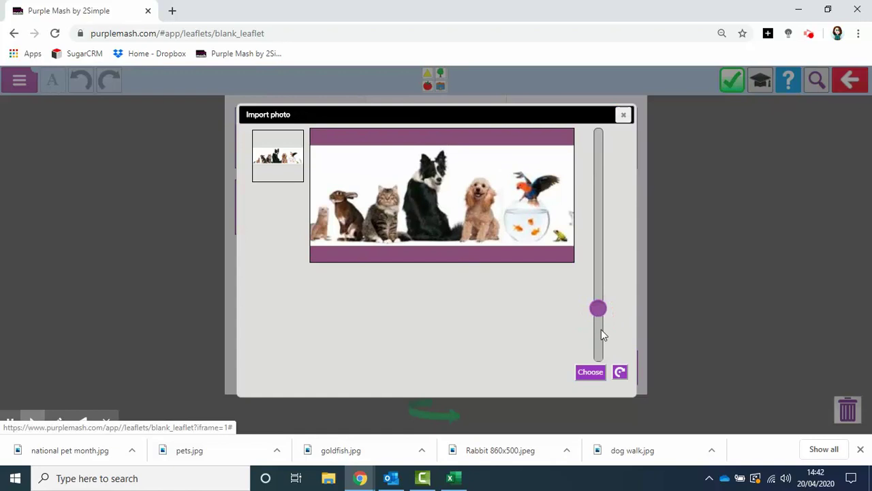
{"action": "left_click", "coordinate": [590, 371]}
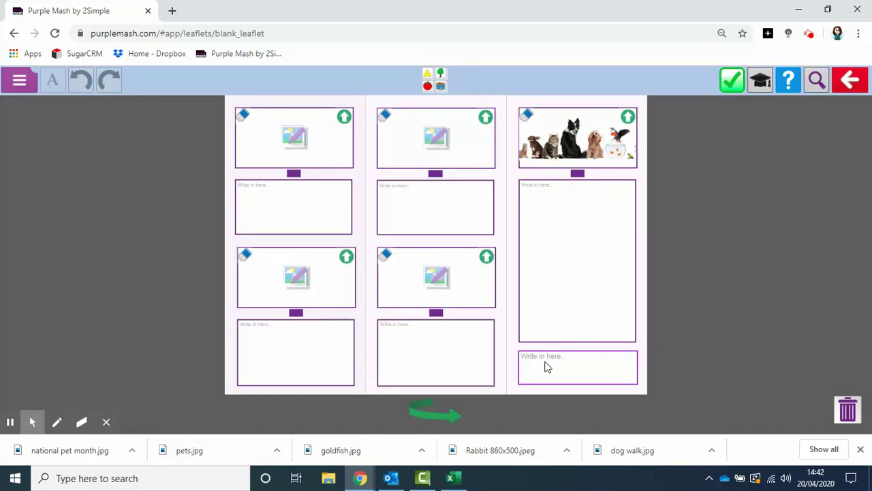
Write "This is a leaflet to help you to look after your pet dog" in the front cover's large text box.
{"action": "left_click", "coordinate": [528, 185]}
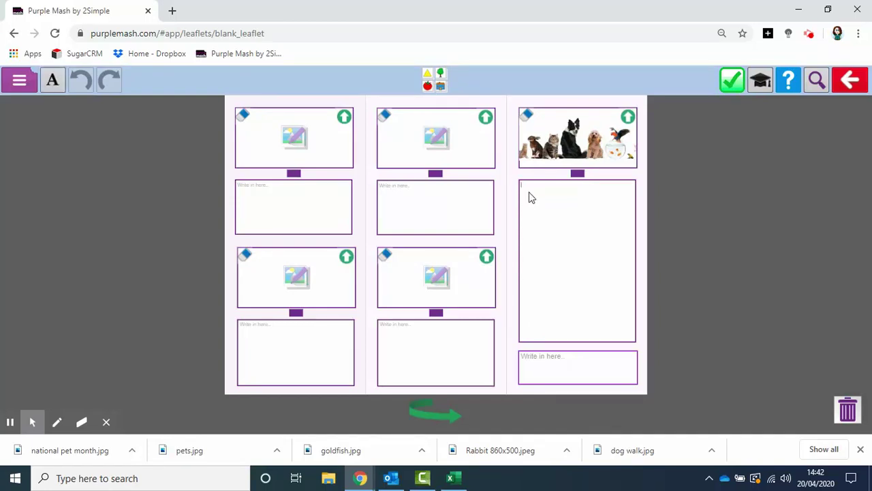
{"action": "type", "text": "This is a leaflet to help you to look after your pet dog"}
Flip to the leaflet's inside and place the yellow dog from the animals clip art in the first panel's upper picture box.
{"action": "left_click", "coordinate": [452, 414]}
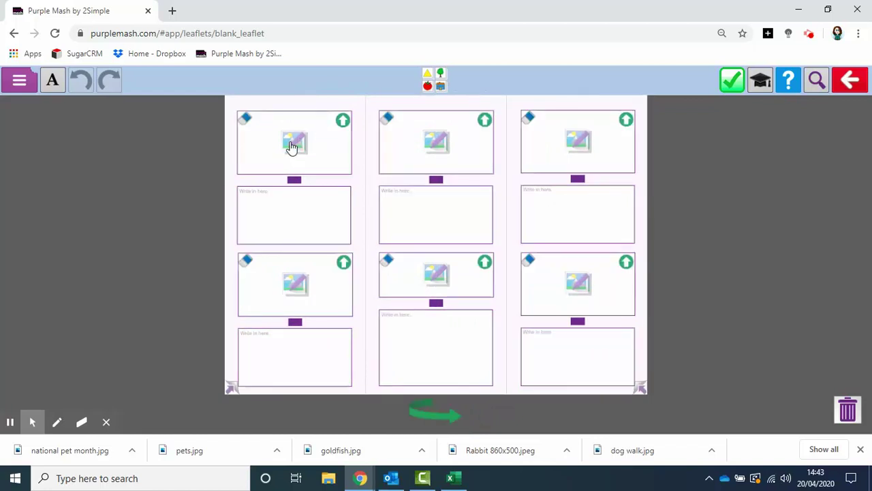
{"action": "left_click", "coordinate": [293, 143]}
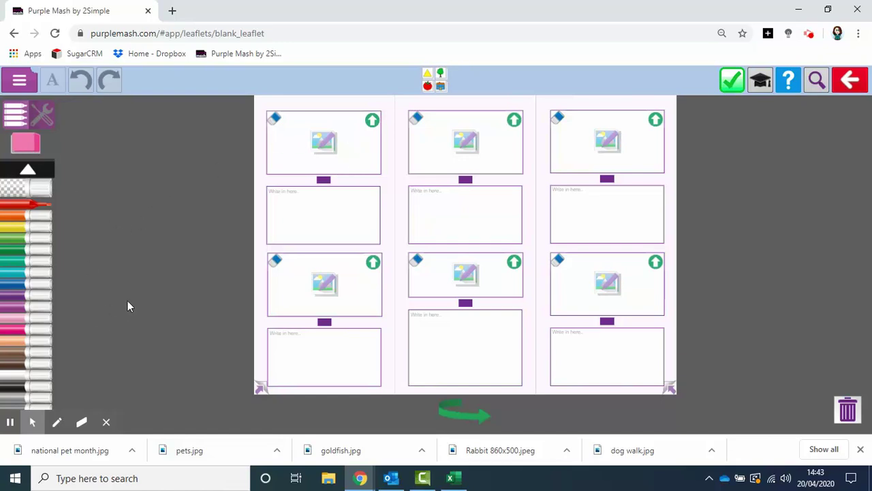
{"action": "left_click", "coordinate": [434, 85]}
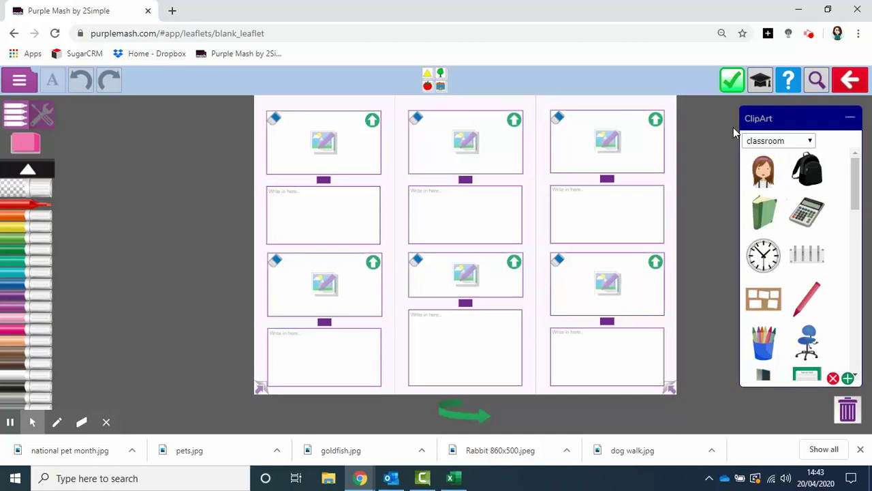
{"action": "left_click", "coordinate": [811, 142]}
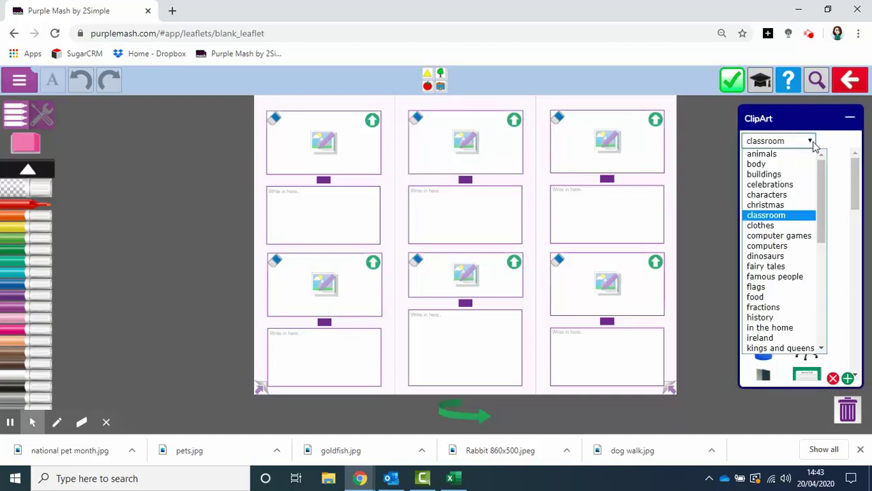
{"action": "left_click", "coordinate": [777, 158]}
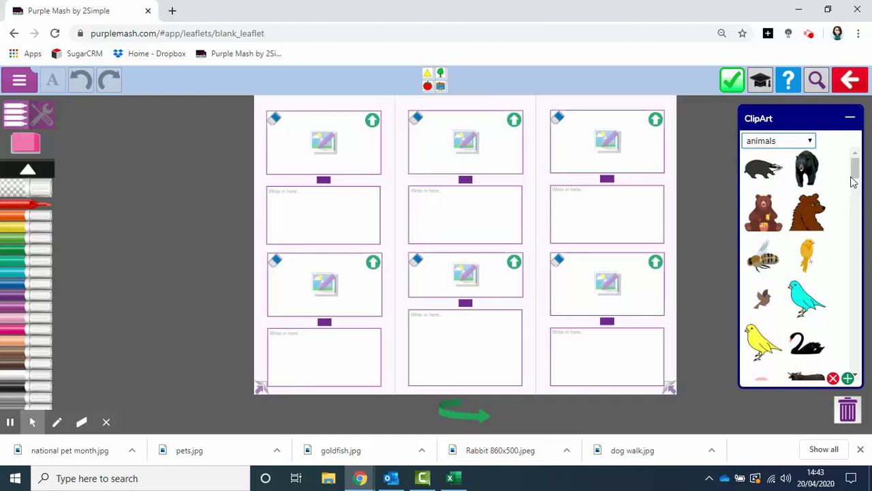
{"action": "left_click_drag", "start_coordinate": [852, 174], "coordinate": [857, 190]}
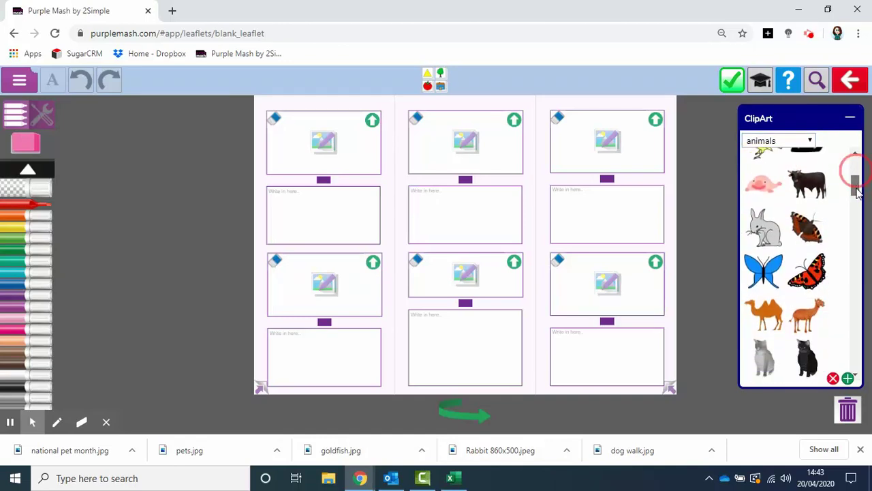
{"action": "left_click_drag", "start_coordinate": [857, 193], "coordinate": [850, 226]}
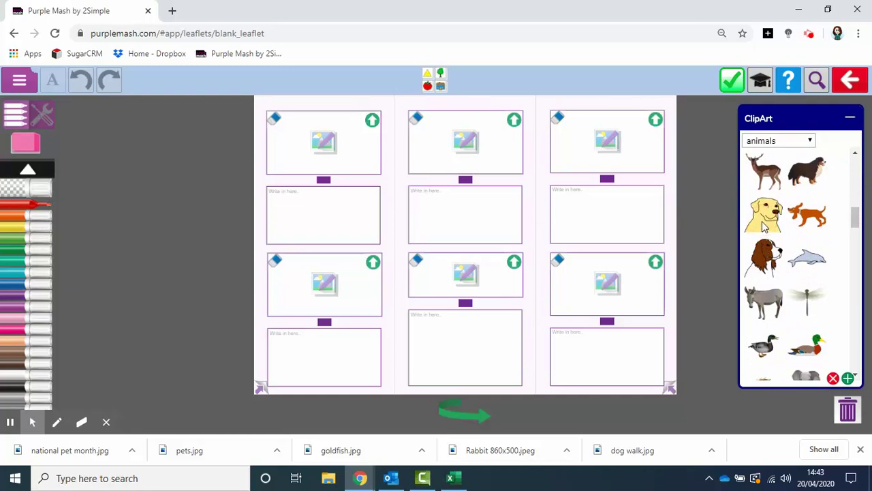
{"action": "left_click_drag", "start_coordinate": [766, 217], "coordinate": [329, 142]}
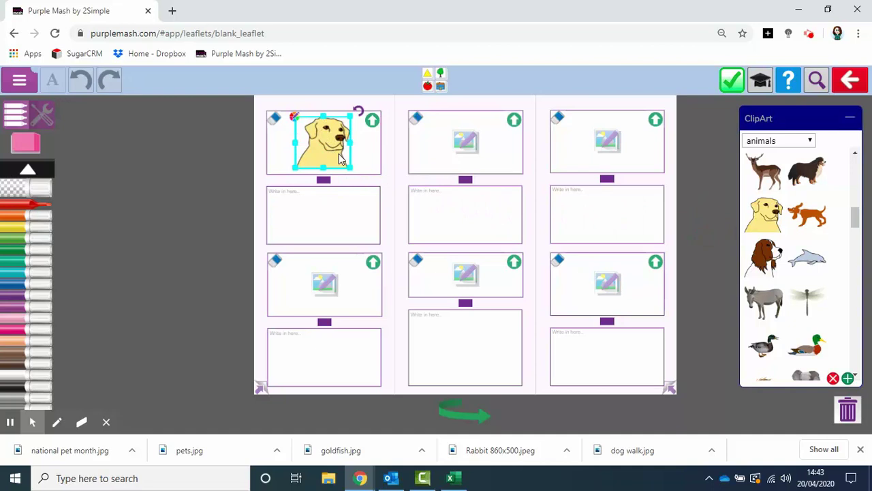
Place the steak from the food clip art in the lower picture box of the first inside panel.
{"action": "left_click", "coordinate": [810, 141]}
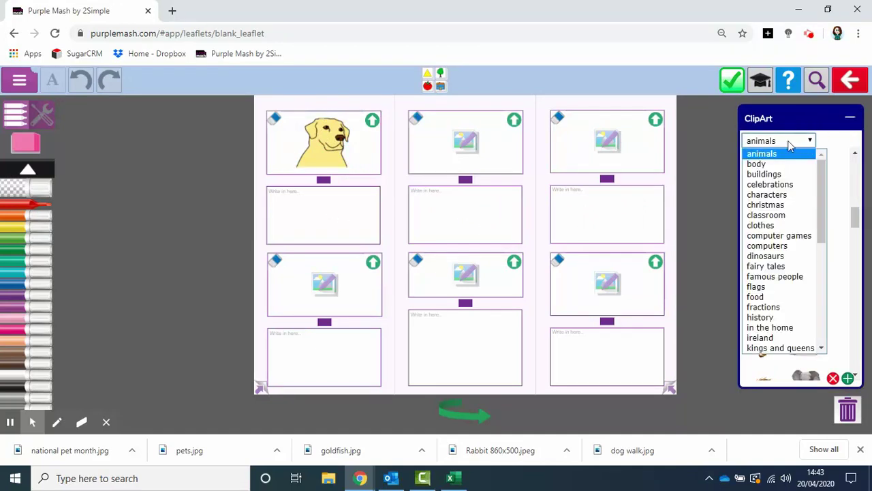
{"action": "left_click", "coordinate": [773, 297]}
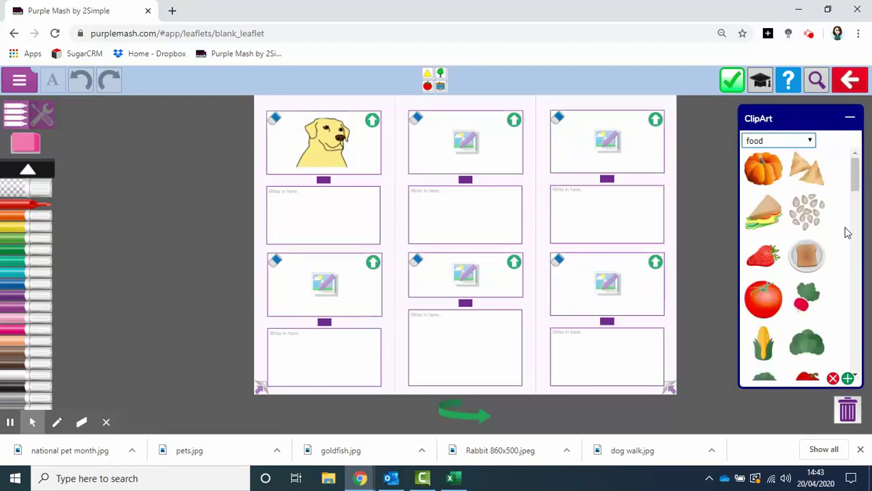
{"action": "left_click_drag", "start_coordinate": [851, 184], "coordinate": [857, 321]}
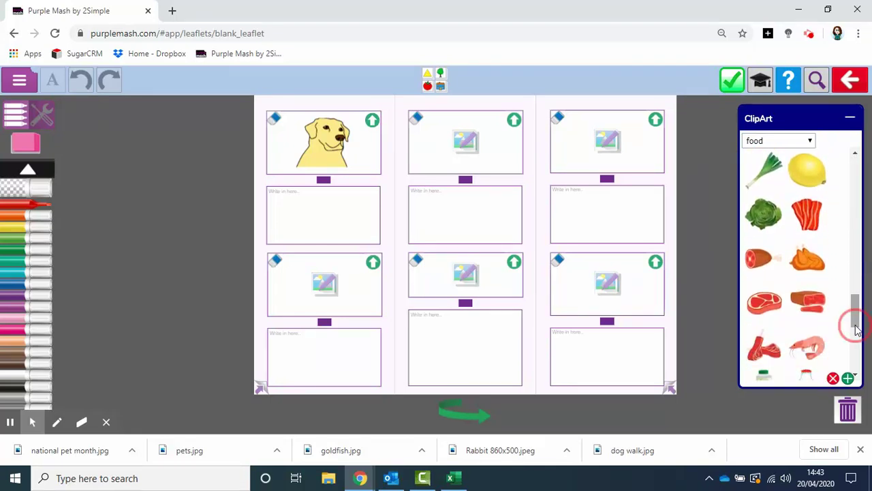
{"action": "left_click_drag", "start_coordinate": [763, 305], "coordinate": [299, 290]}
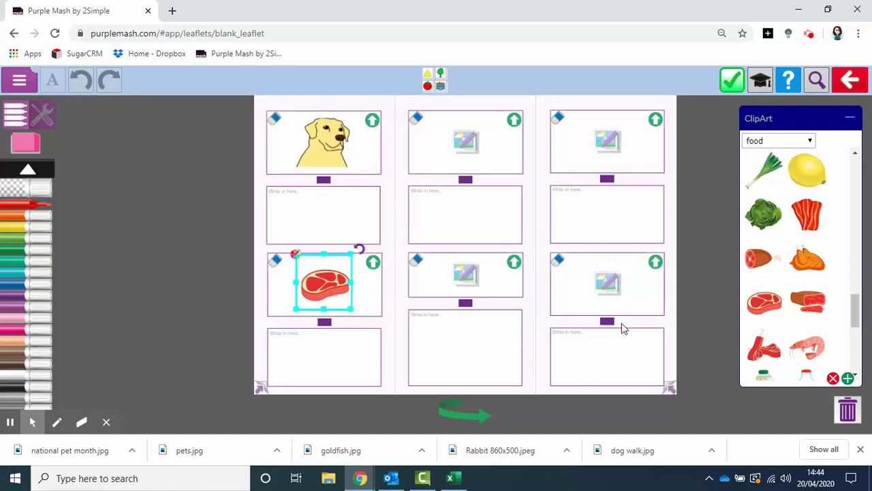
Fold in the right and left inside panels of the blank leaflet to close it.
{"action": "left_click", "coordinate": [669, 388]}
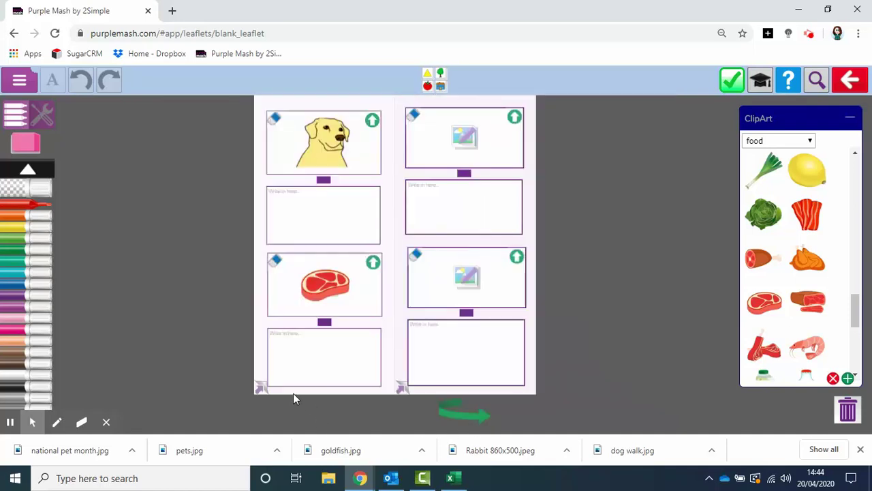
{"action": "left_click", "coordinate": [263, 391]}
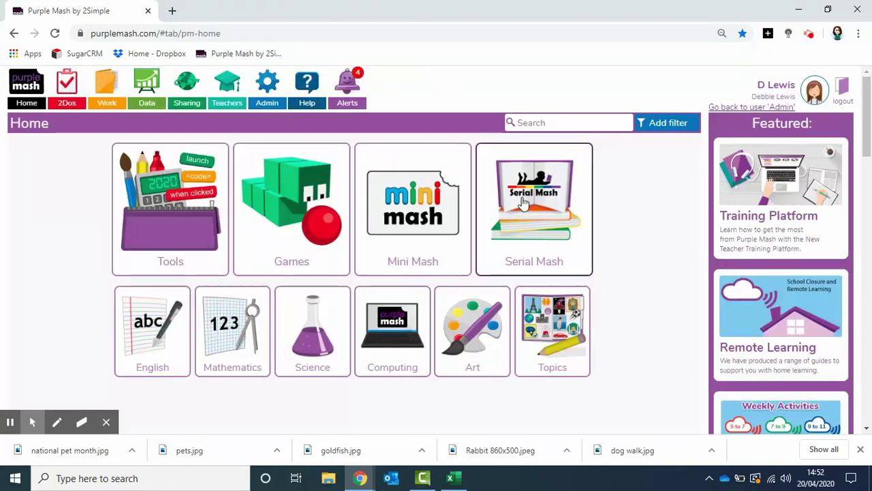
Search Purple Mash for "pets" and go to the Writing Projects results.
{"action": "left_click", "coordinate": [520, 124]}
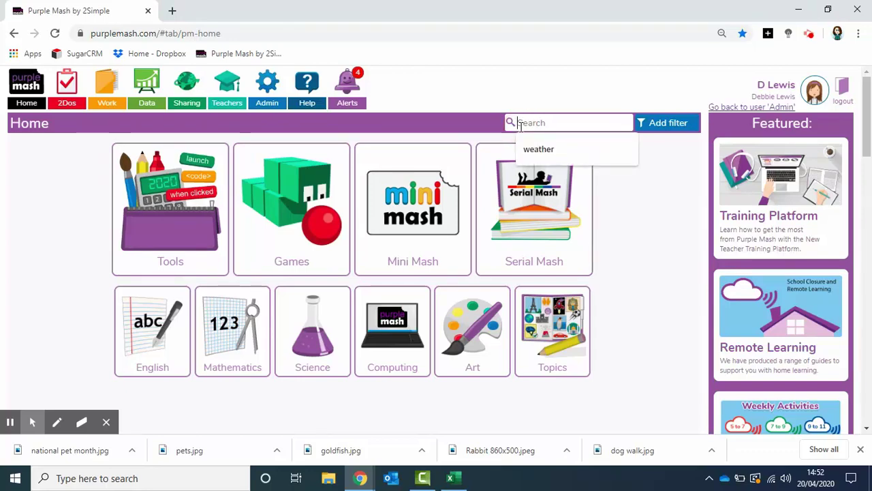
{"action": "type", "text": "pets"}
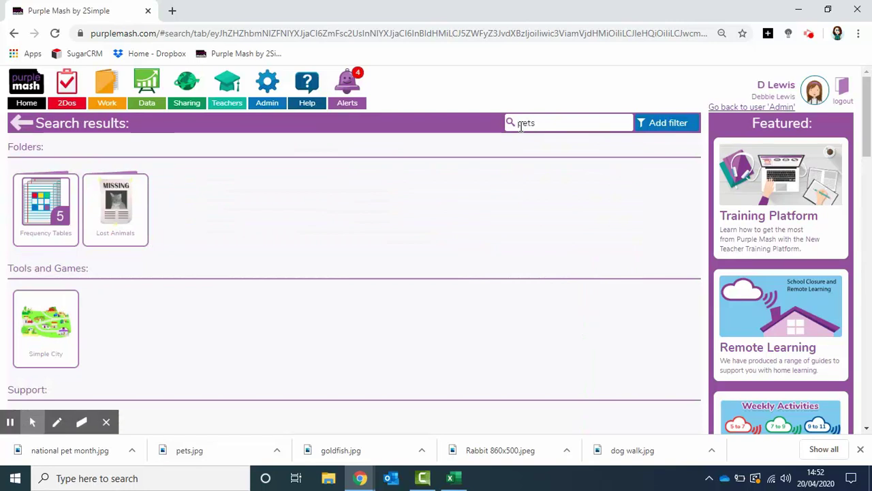
{"action": "scroll", "coordinate": [252, 225], "scroll_direction": "down", "scroll_amount": 2}
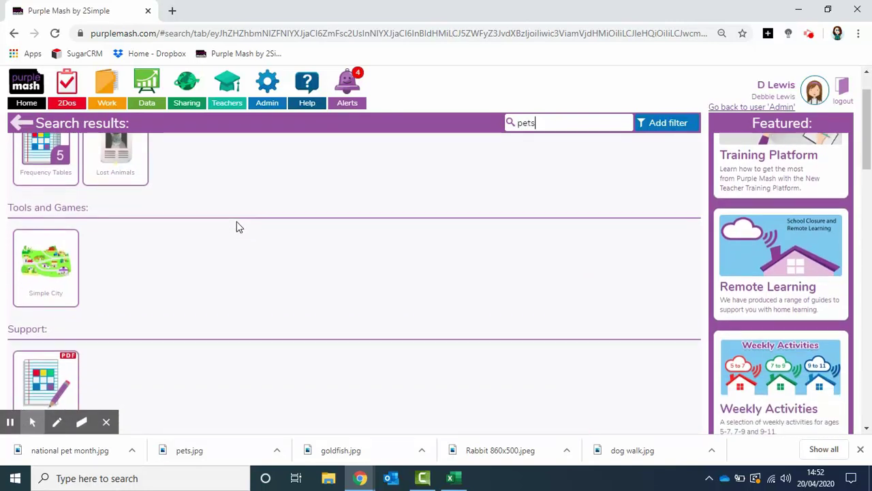
{"action": "scroll", "coordinate": [153, 273], "scroll_direction": "down", "scroll_amount": 2}
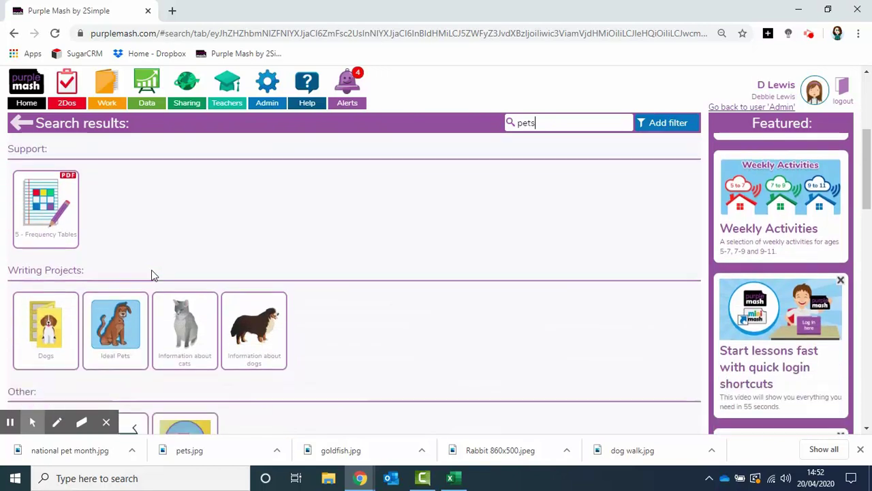
Launch the Dogs leaflet writing project and dismiss its introduction.
{"action": "mouse_move", "coordinate": [56, 302]}
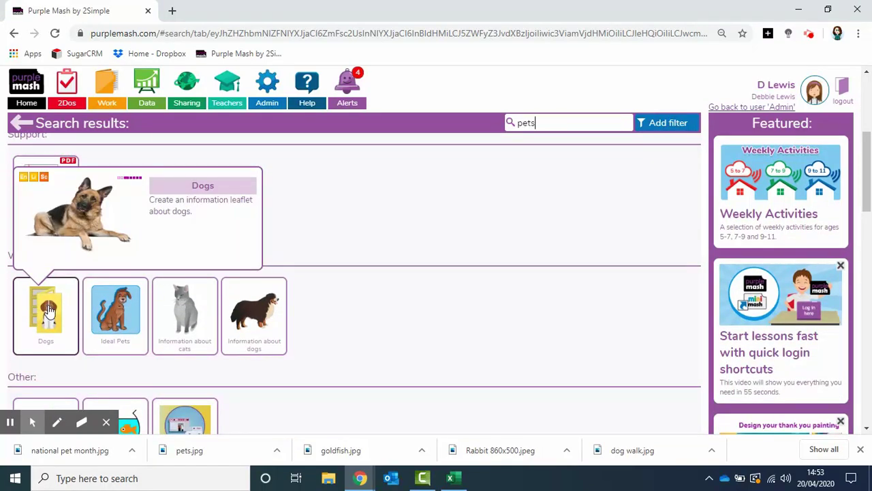
{"action": "left_click", "coordinate": [48, 310]}
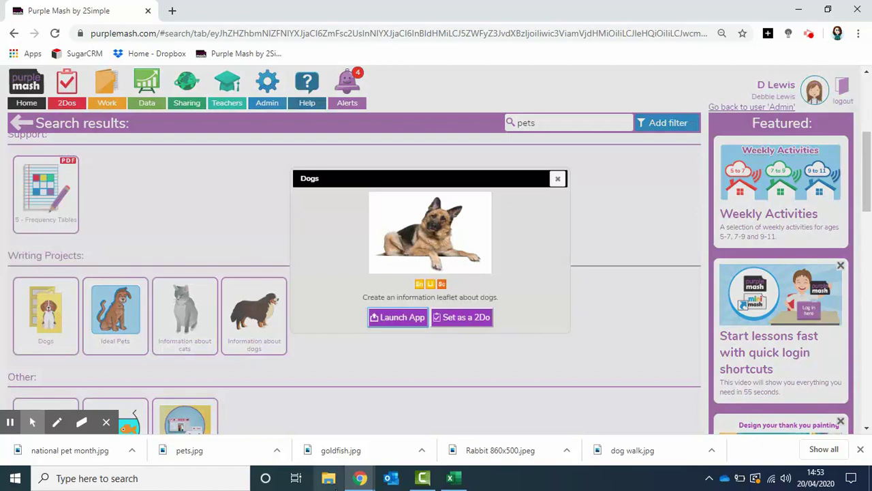
{"action": "left_click", "coordinate": [413, 316]}
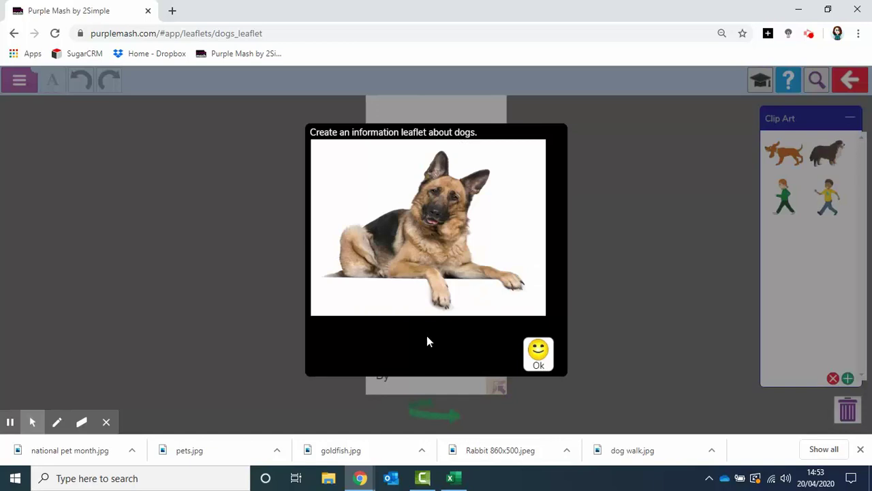
{"action": "left_click", "coordinate": [538, 354]}
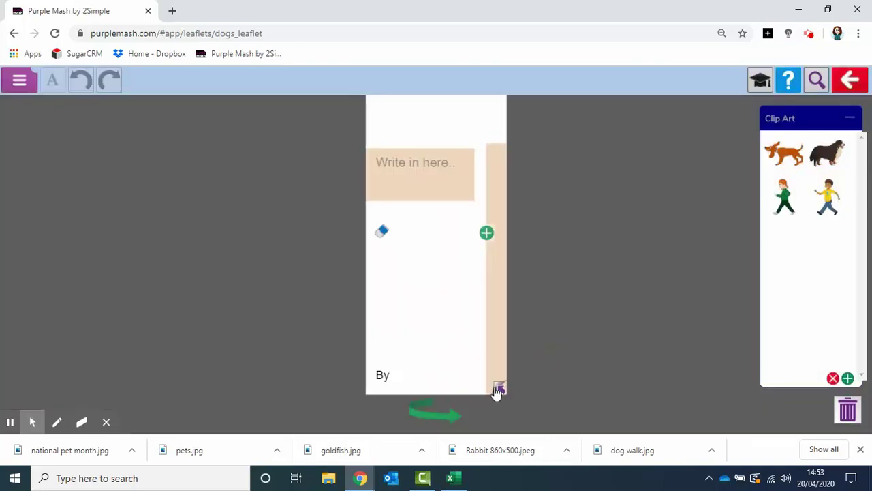
Unfold the Dogs leaflet to view its inside panels and exit without saving.
{"action": "left_click", "coordinate": [499, 390]}
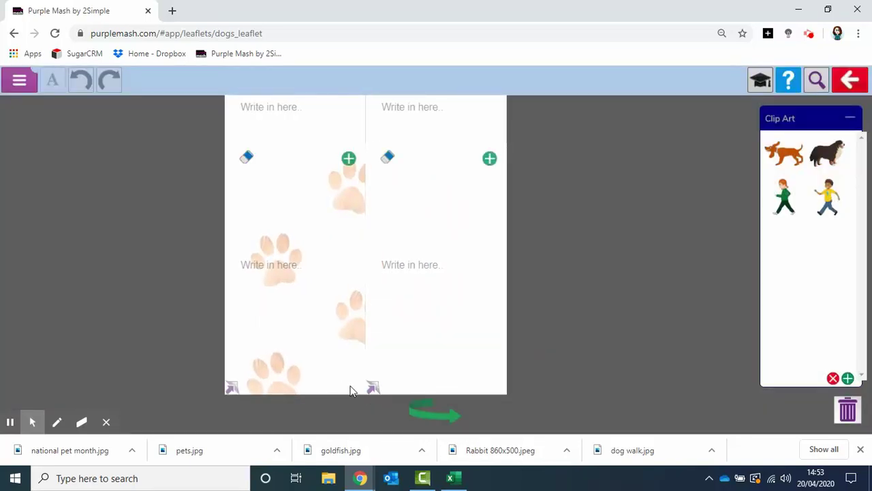
{"action": "left_click", "coordinate": [374, 387]}
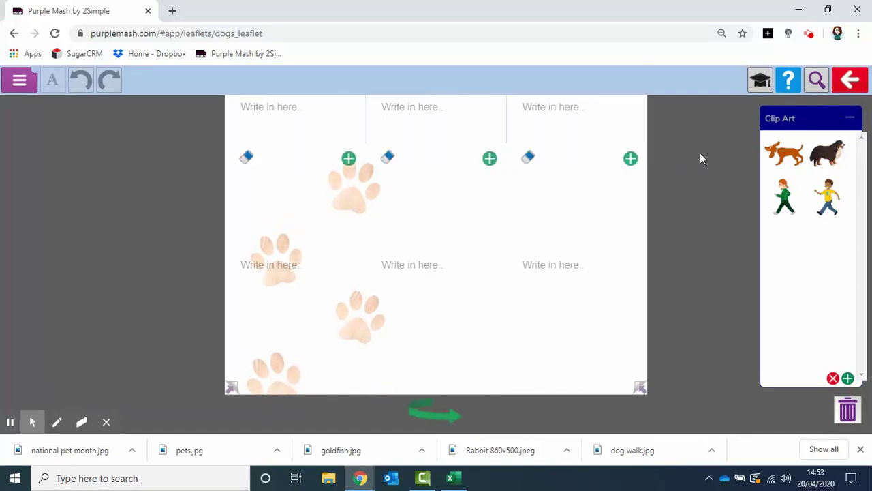
{"action": "left_click", "coordinate": [847, 81]}
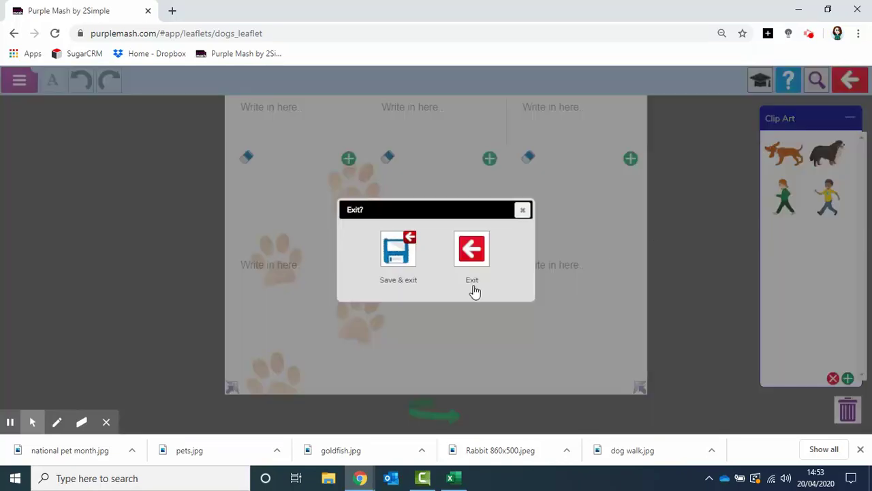
{"action": "left_click", "coordinate": [469, 251]}
Launch the "Information about dogs" writing project from the search results and dismiss its introduction.
{"action": "scroll", "coordinate": [276, 337], "scroll_direction": "down", "scroll_amount": 5}
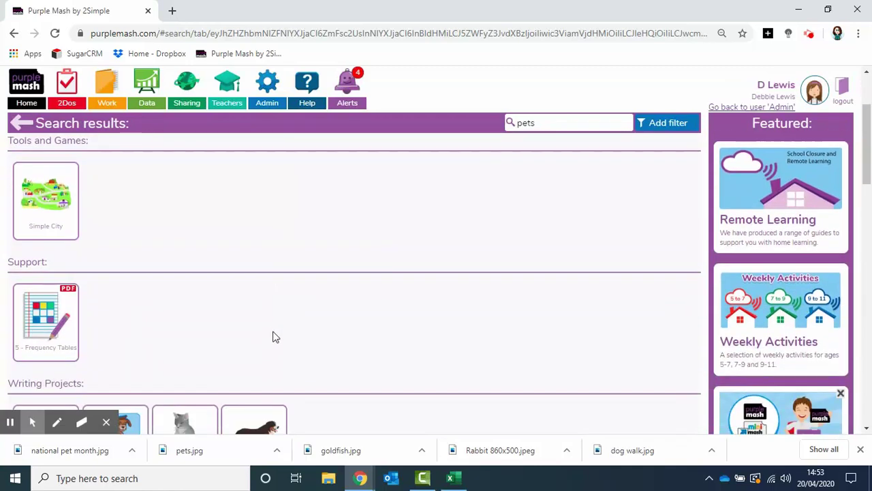
{"action": "mouse_move", "coordinate": [165, 286]}
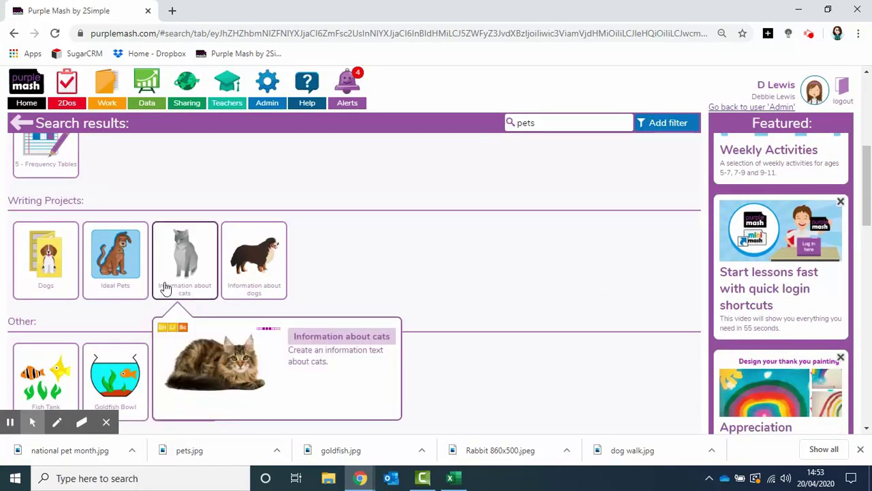
{"action": "mouse_move", "coordinate": [243, 285]}
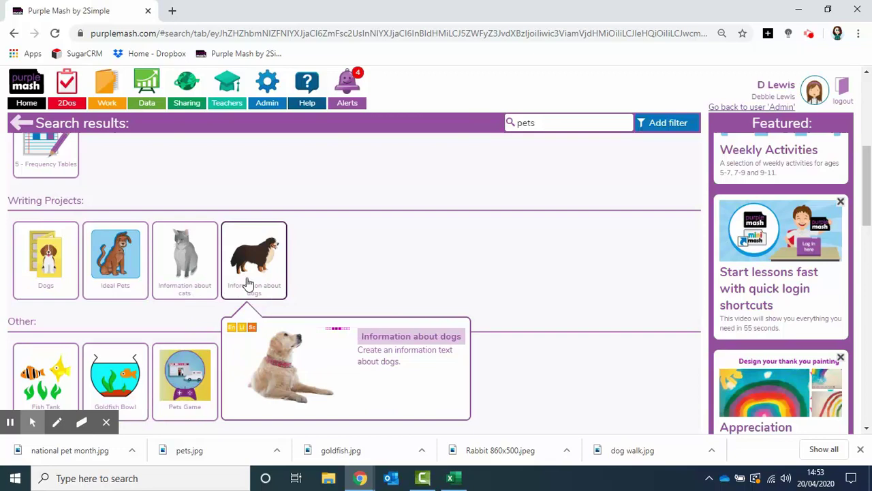
{"action": "left_click", "coordinate": [249, 282]}
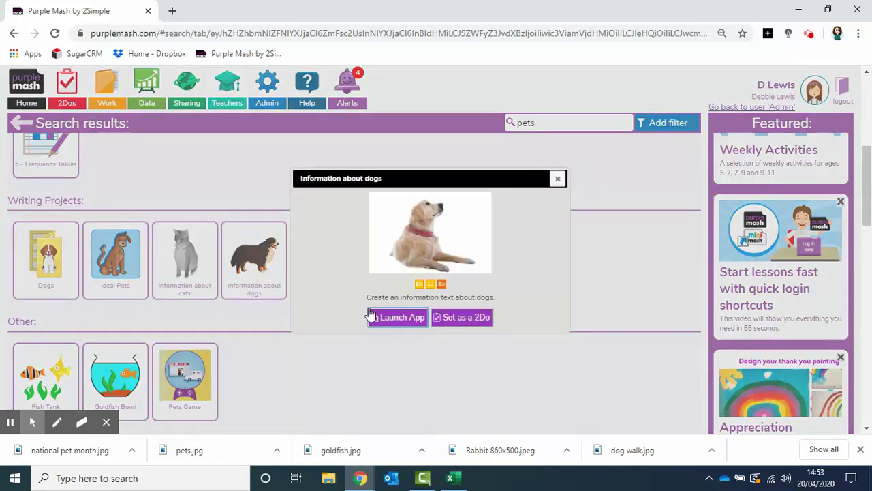
{"action": "left_click", "coordinate": [399, 317]}
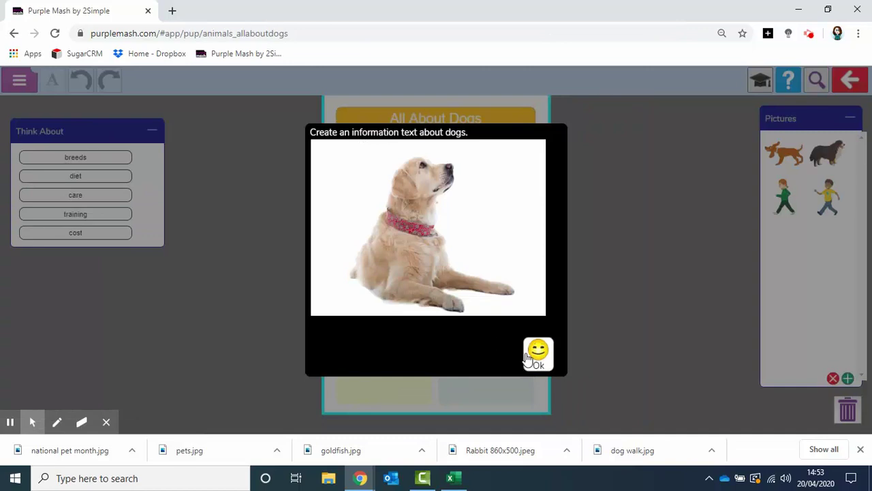
{"action": "left_click", "coordinate": [536, 355]}
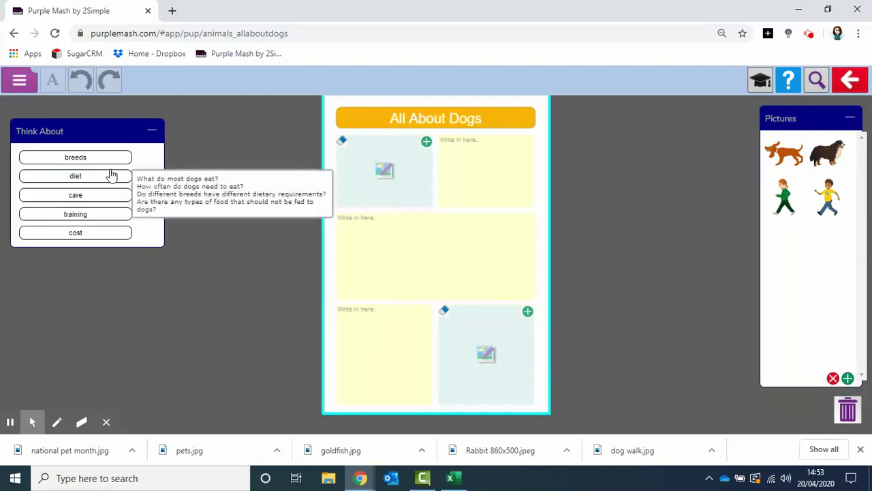
Read the Think About prompts on diet, care and the other dog topics, and exit the project without saving.
{"action": "mouse_move", "coordinate": [106, 163]}
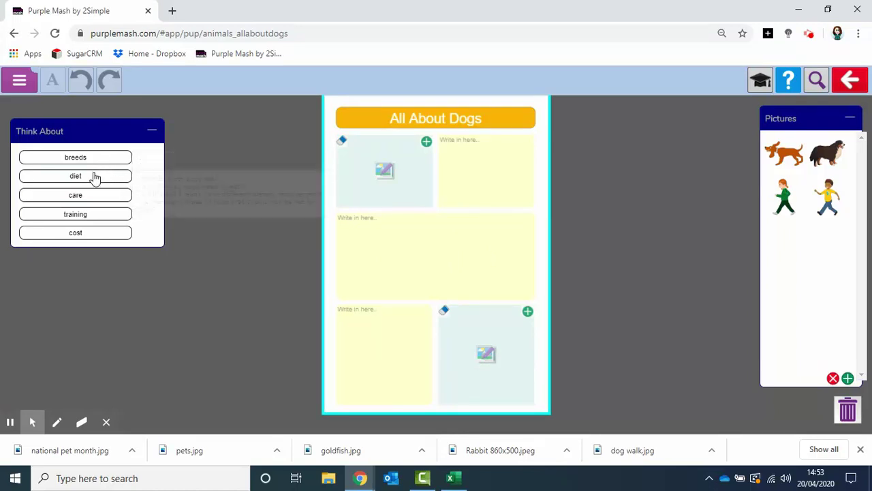
{"action": "mouse_move", "coordinate": [92, 197]}
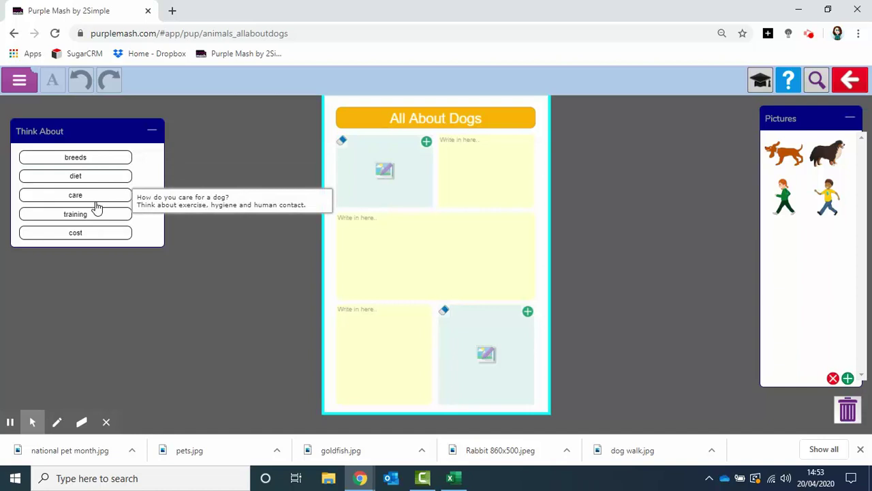
{"action": "mouse_move", "coordinate": [108, 239]}
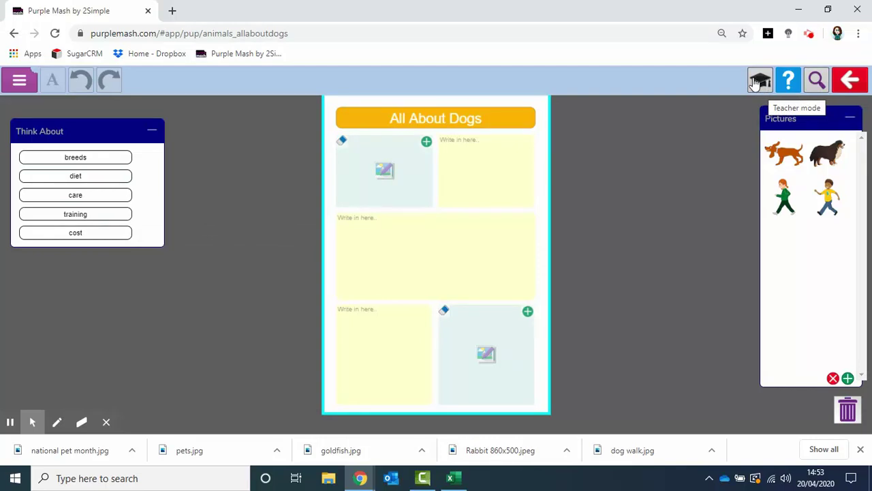
{"action": "left_click", "coordinate": [849, 80]}
{"action": "left_click", "coordinate": [469, 253]}
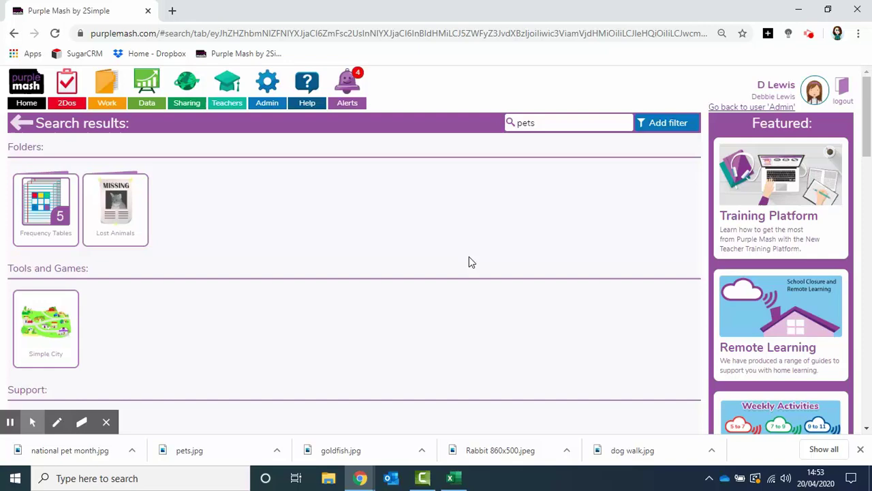
Launch Simple City from the pets search results and open the vet's pet scene-making activity.
{"action": "scroll", "coordinate": [283, 331], "scroll_direction": "down", "scroll_amount": 4}
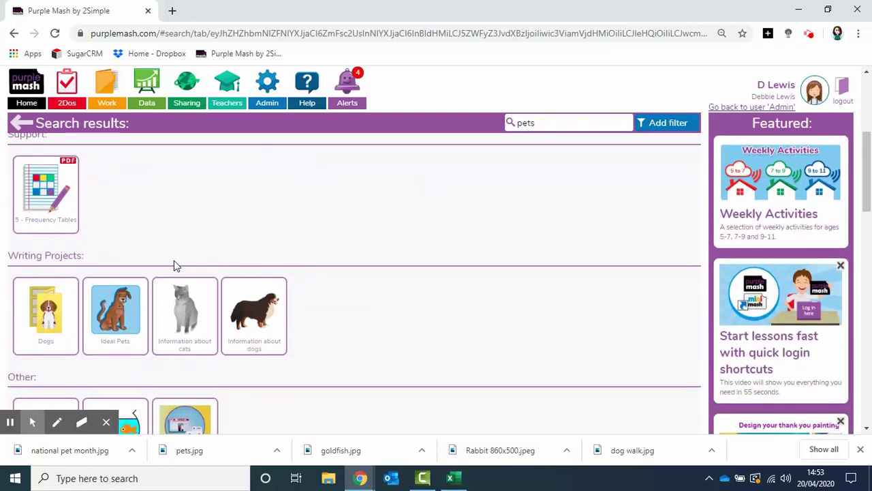
{"action": "scroll", "coordinate": [77, 191], "scroll_direction": "up", "scroll_amount": 2}
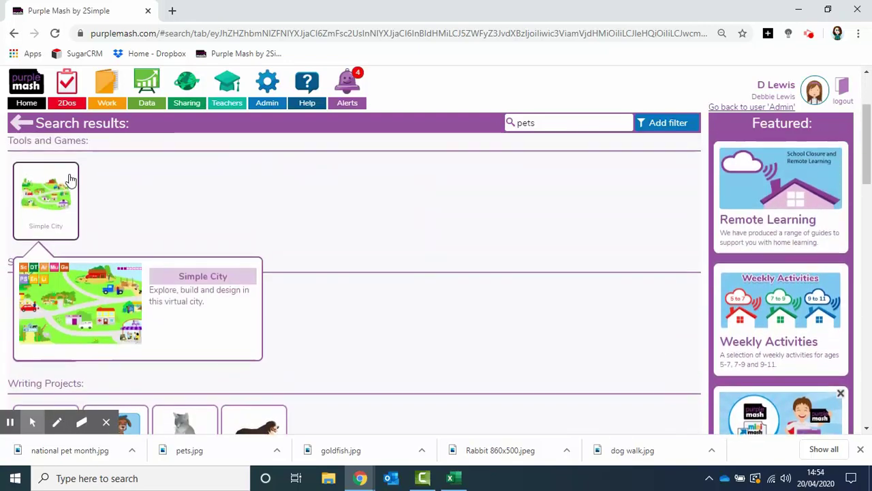
{"action": "left_click", "coordinate": [49, 196]}
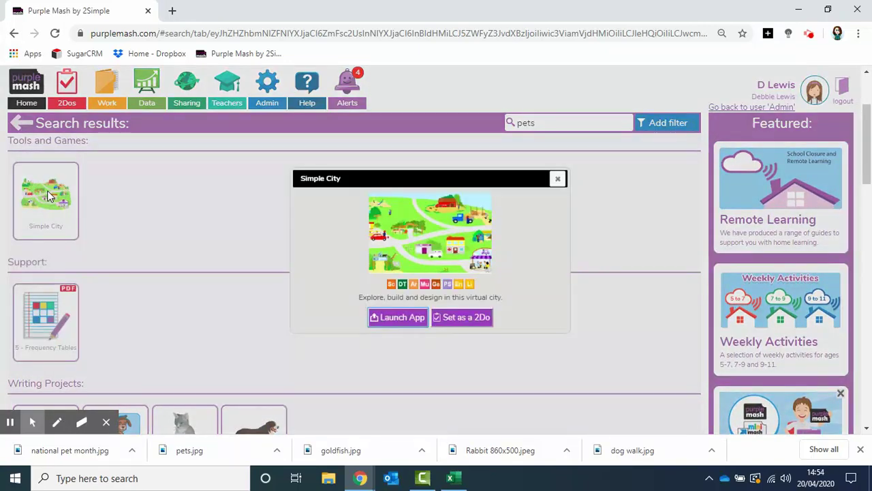
{"action": "left_click", "coordinate": [408, 318]}
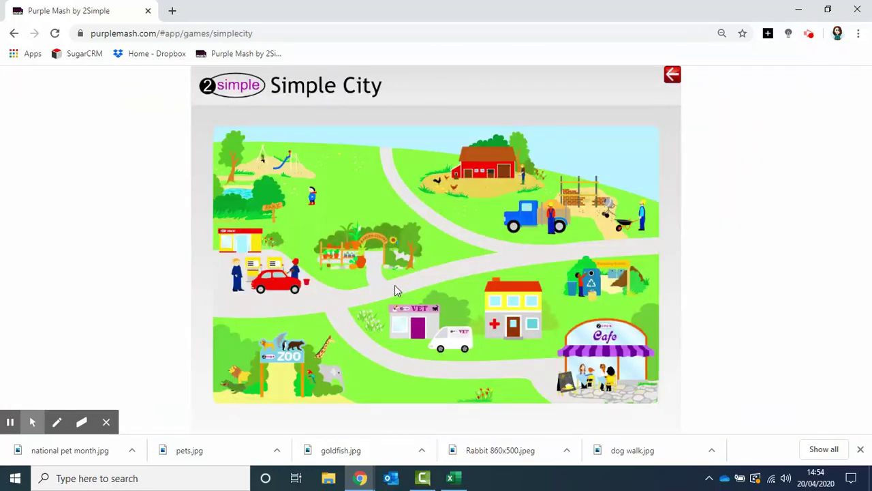
{"action": "left_click", "coordinate": [414, 318]}
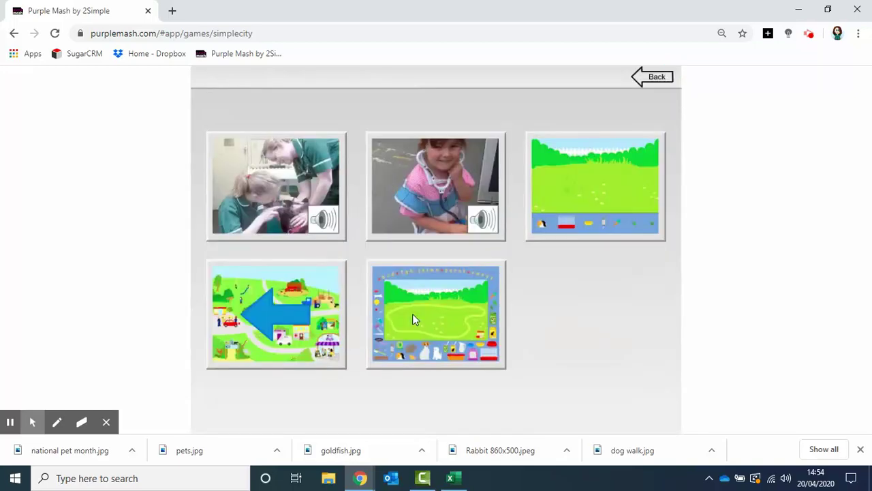
{"action": "left_click", "coordinate": [412, 314]}
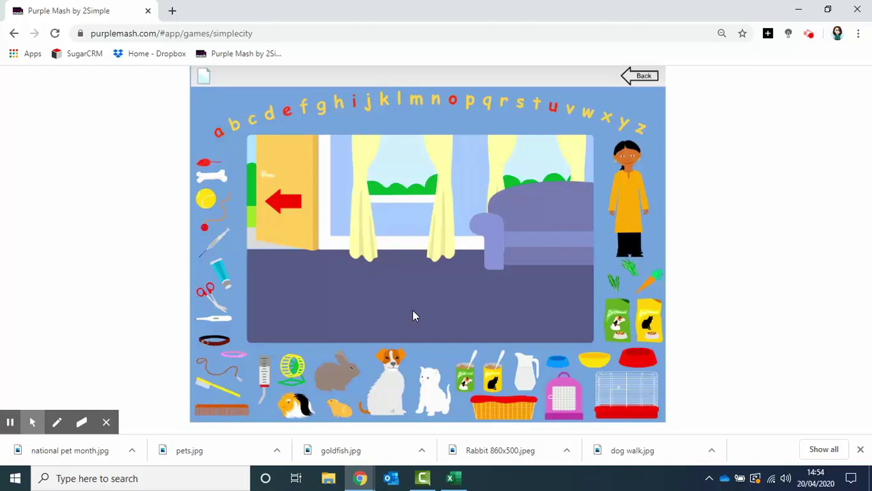
Add the white cat, the dog, the wheel and the hamster to the living room scene, and put the dark collar on the dog.
{"action": "left_click", "coordinate": [436, 397]}
{"action": "left_click", "coordinate": [406, 369]}
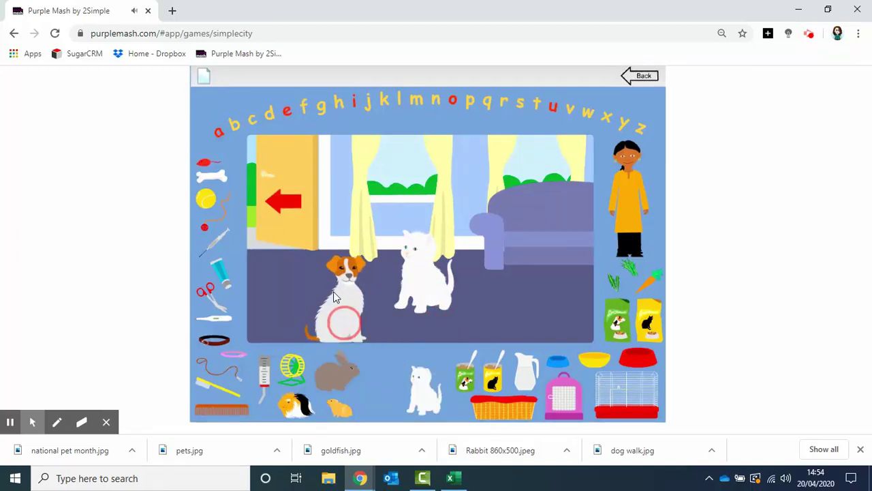
{"action": "left_click", "coordinate": [289, 371]}
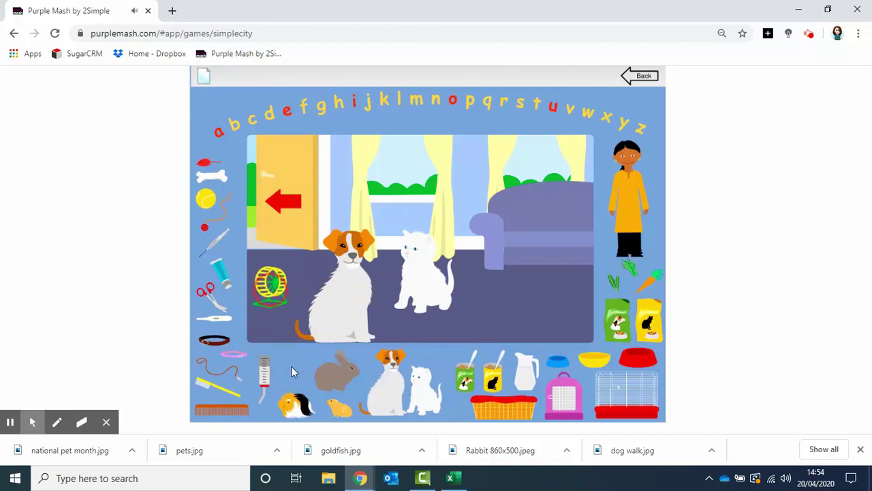
{"action": "left_click", "coordinate": [346, 413]}
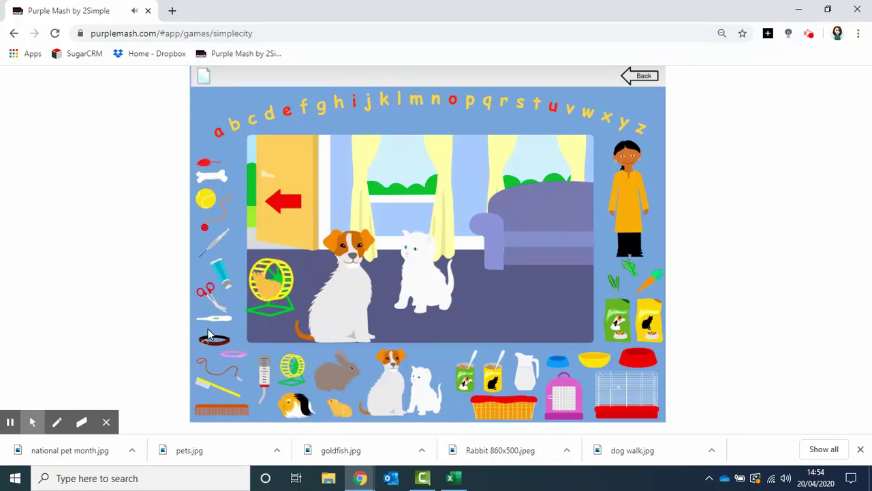
{"action": "left_click_drag", "start_coordinate": [214, 339], "coordinate": [346, 279]}
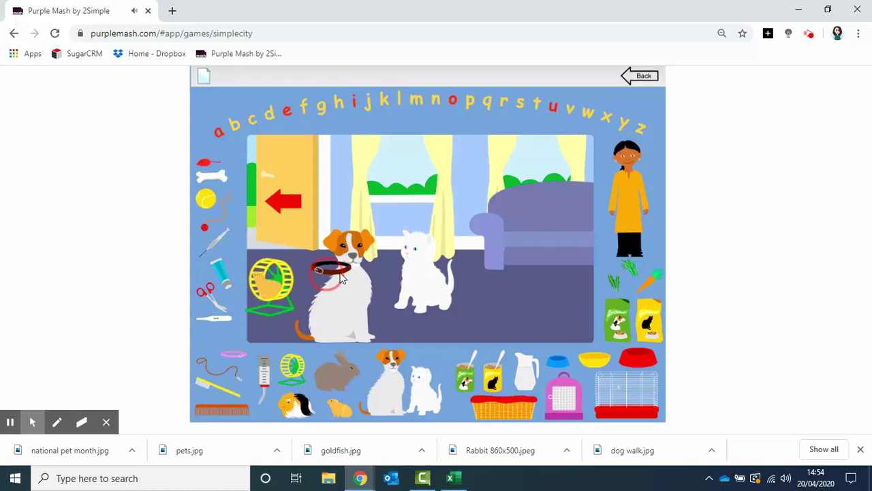
Leave the pet scene and the vet's activities to return to the Simple City map.
{"action": "left_click", "coordinate": [637, 76]}
{"action": "left_click", "coordinate": [393, 266]}
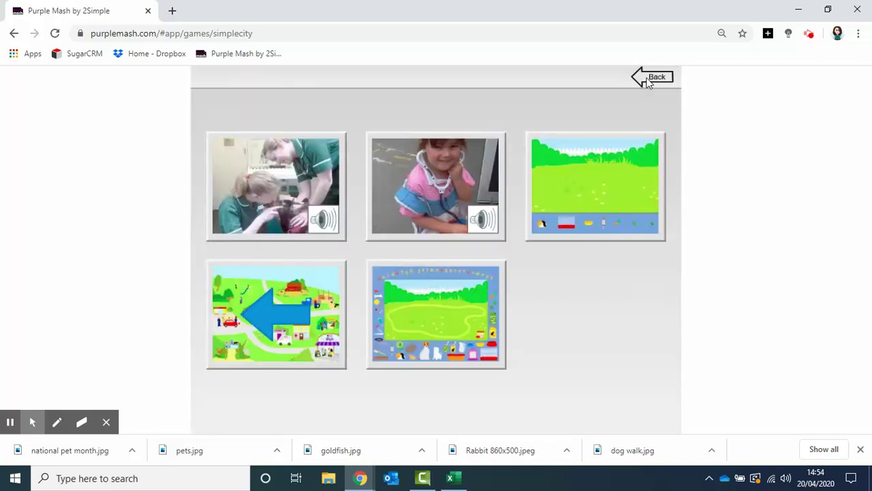
{"action": "left_click", "coordinate": [649, 79]}
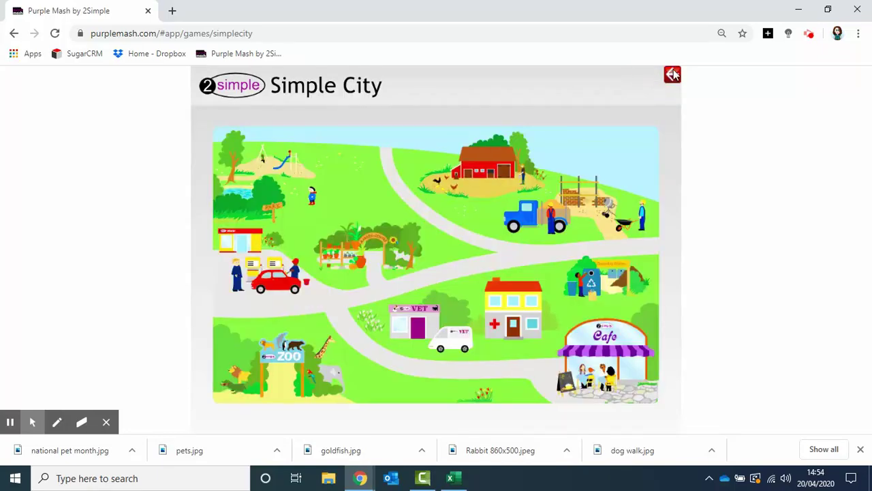
Leave Simple City for the pets search results, preview the Fish Tank and Goldfish Bowl projects, and open the Pets Game's launch options.
{"action": "left_click", "coordinate": [673, 75]}
{"action": "scroll", "coordinate": [279, 307], "scroll_direction": "down", "scroll_amount": 5}
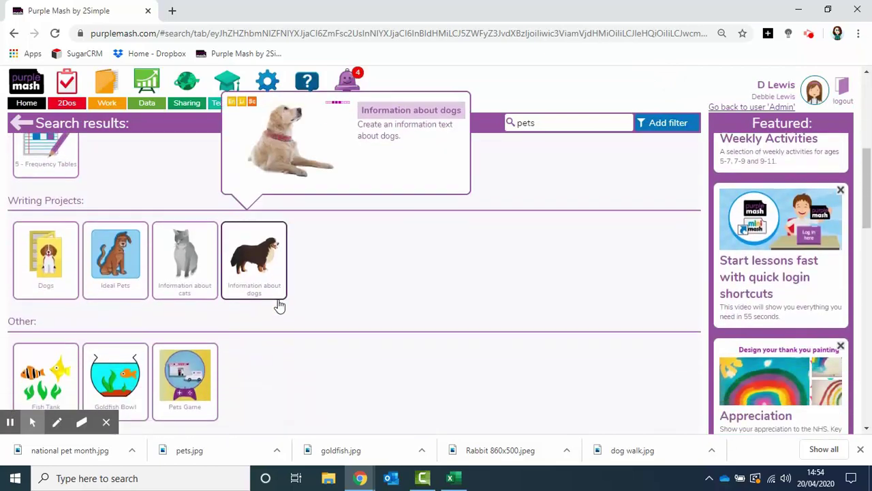
{"action": "mouse_move", "coordinate": [80, 402]}
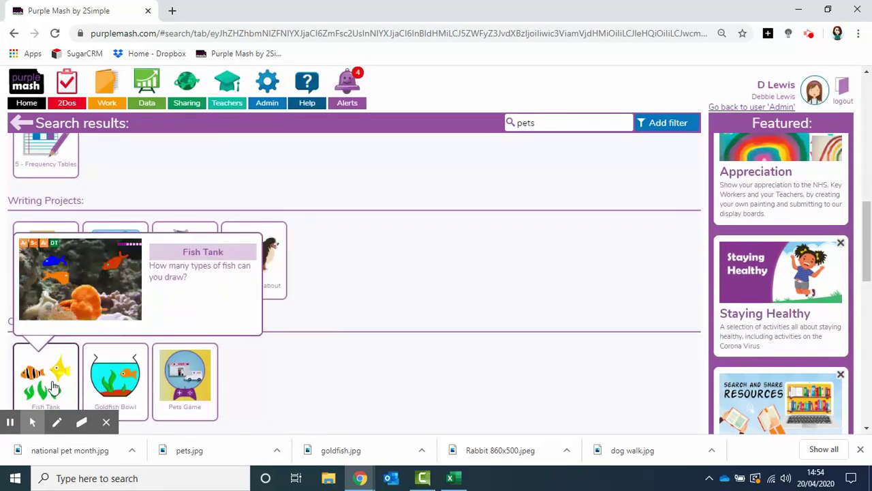
{"action": "mouse_move", "coordinate": [107, 384]}
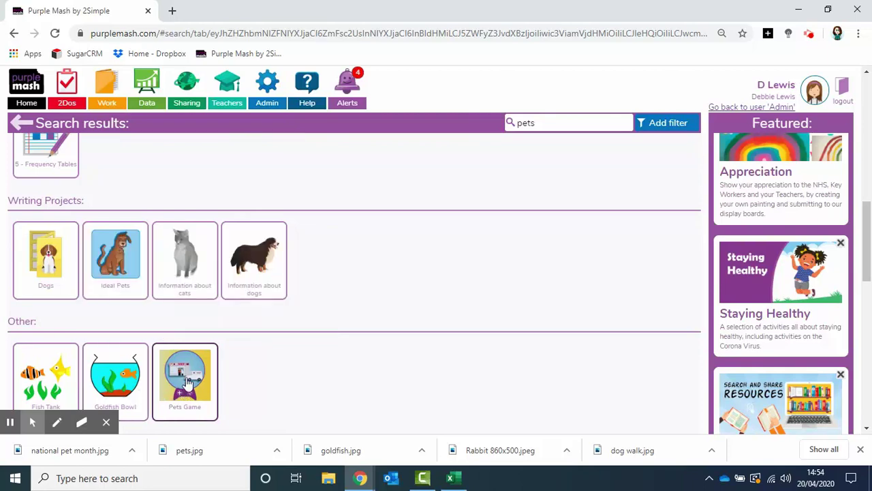
{"action": "mouse_move", "coordinate": [189, 379]}
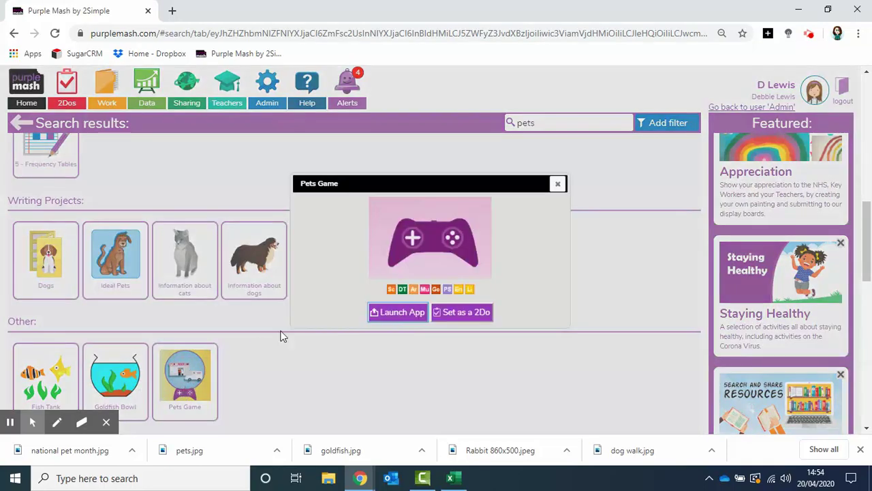
Return to the home page, open National Pet Month from the featured items, and look through its projects, games and printable resources.
{"action": "left_click", "coordinate": [26, 82]}
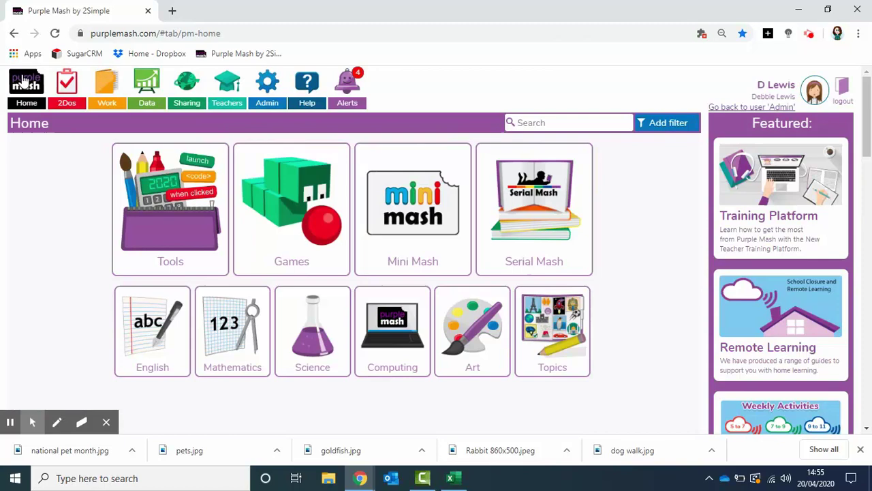
{"action": "scroll", "coordinate": [794, 229], "scroll_direction": "down", "scroll_amount": 3}
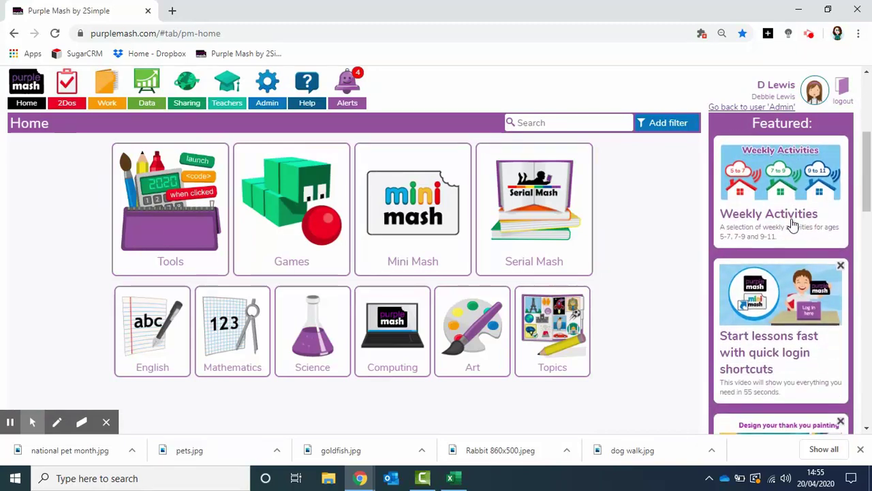
{"action": "scroll", "coordinate": [790, 225], "scroll_direction": "down", "scroll_amount": 8}
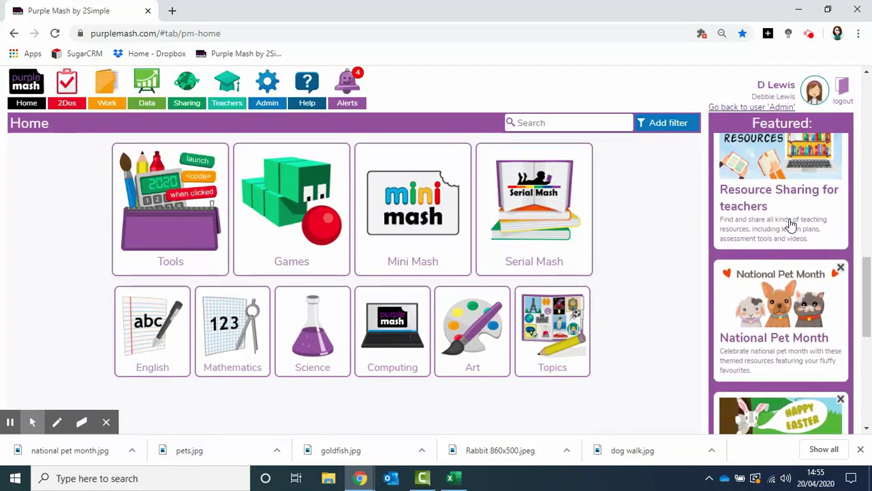
{"action": "scroll", "coordinate": [790, 225], "scroll_direction": "down", "scroll_amount": 3}
{"action": "left_click", "coordinate": [781, 200]}
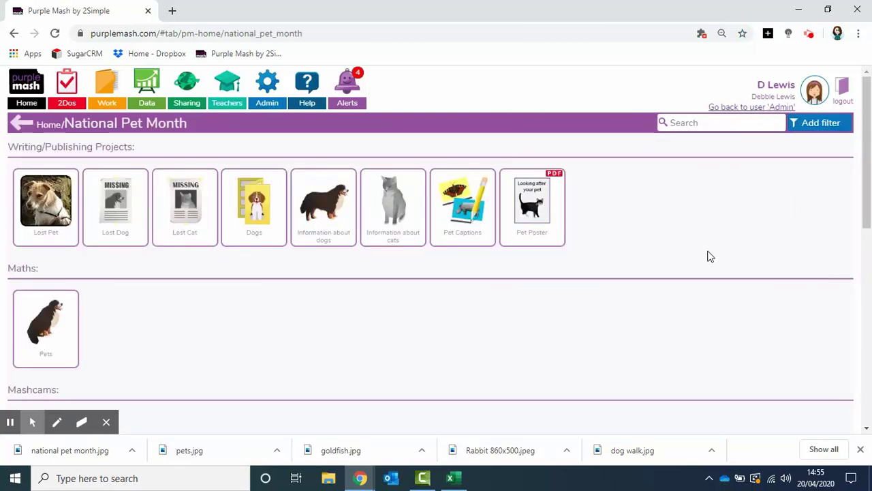
{"action": "scroll", "coordinate": [571, 247], "scroll_direction": "down", "scroll_amount": 4}
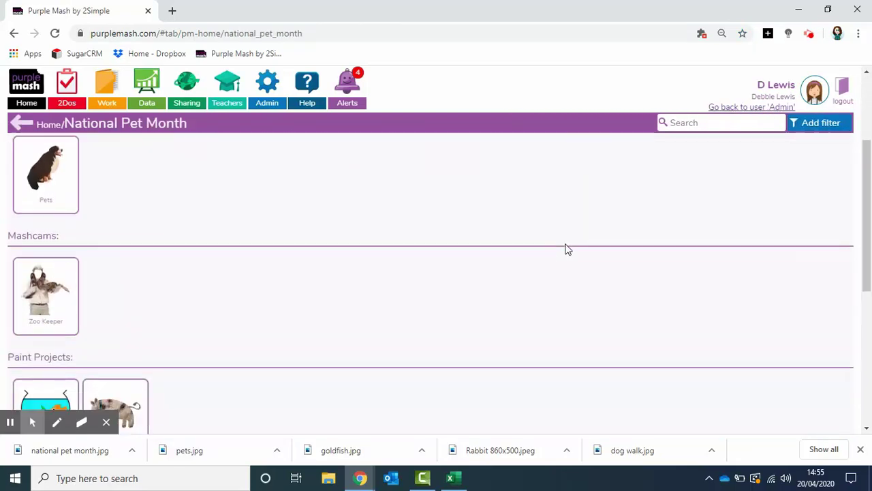
{"action": "scroll", "coordinate": [568, 249], "scroll_direction": "down", "scroll_amount": 4}
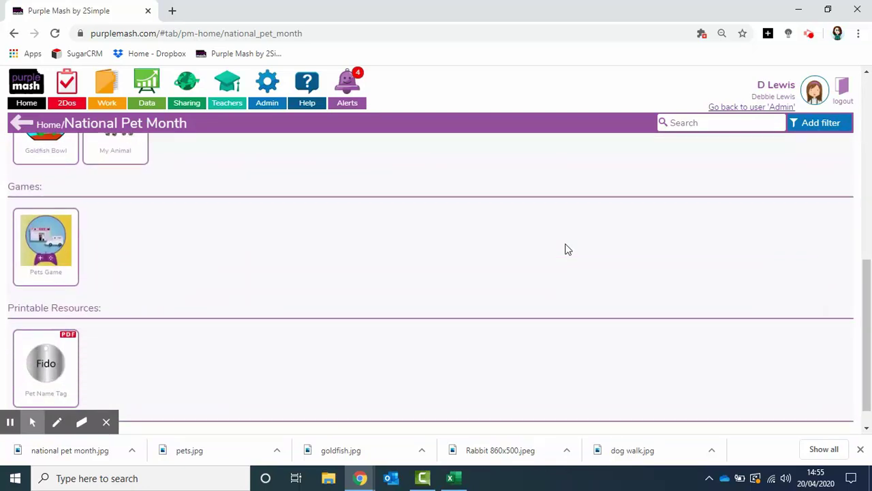
{"action": "scroll", "coordinate": [569, 249], "scroll_direction": "up", "scroll_amount": 8}
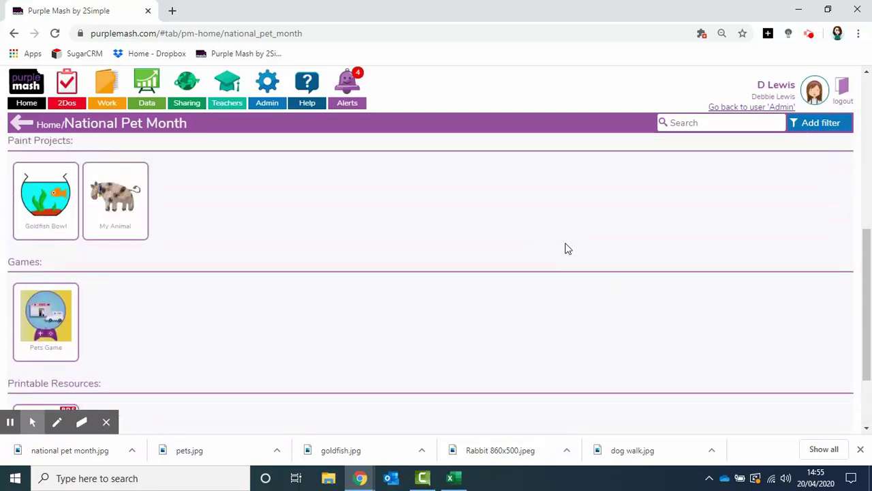